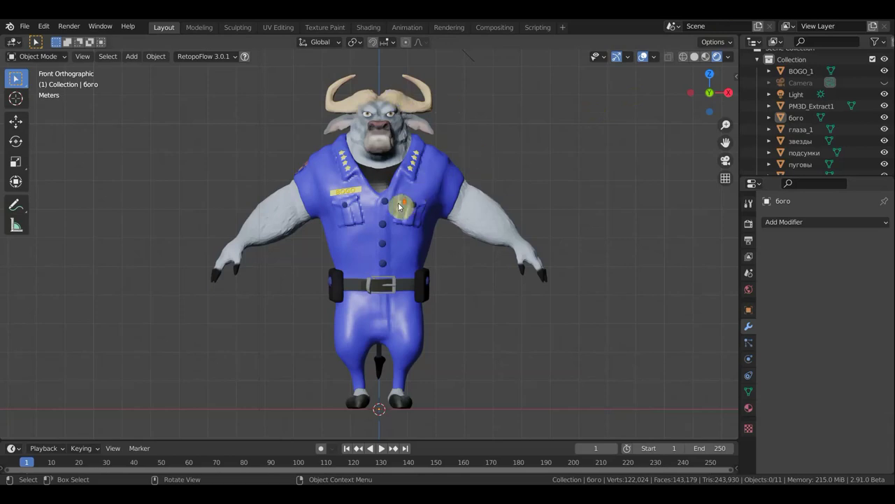
Cycle the viewport through Rendered and Solid shading, then return to Material Preview
scroll(400, 206, "down", 1)
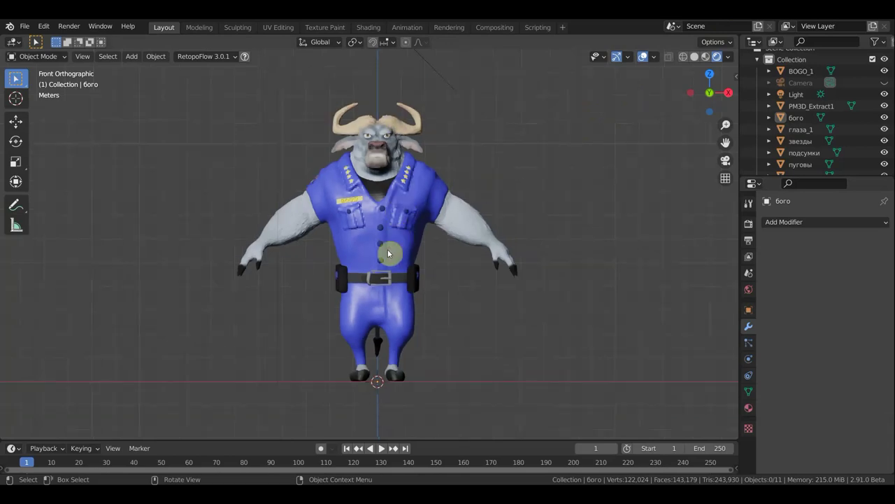
left_click(706, 57)
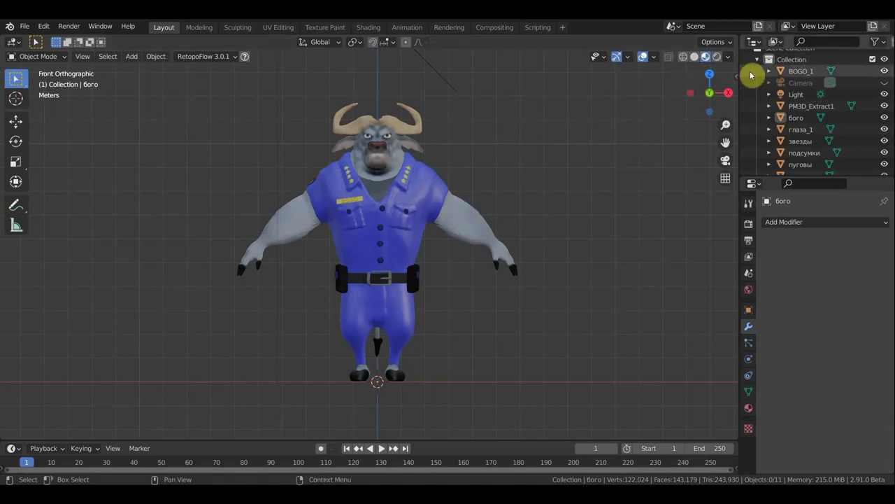
left_click(717, 56)
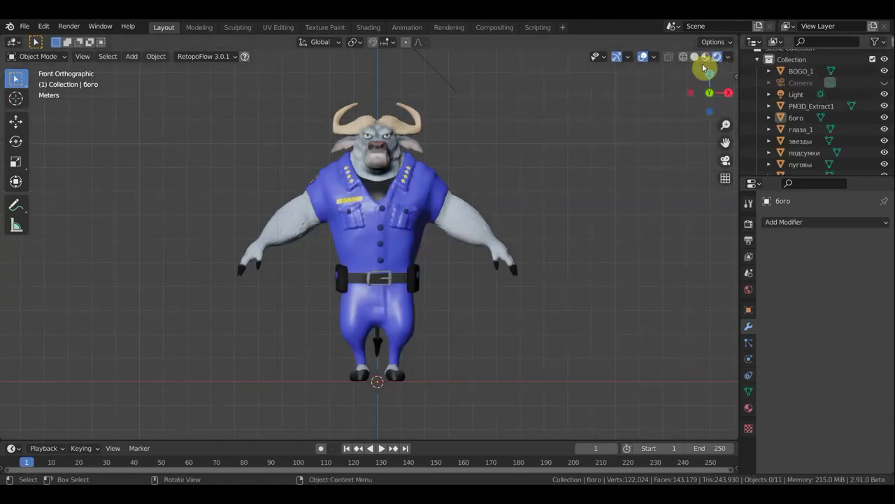
left_click(695, 57)
scroll(588, 214, "up", 2)
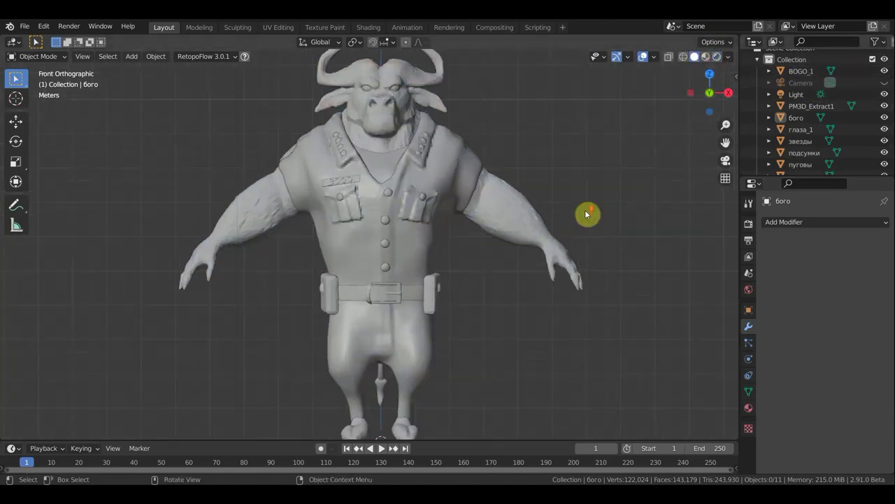
scroll(588, 214, "down", 1)
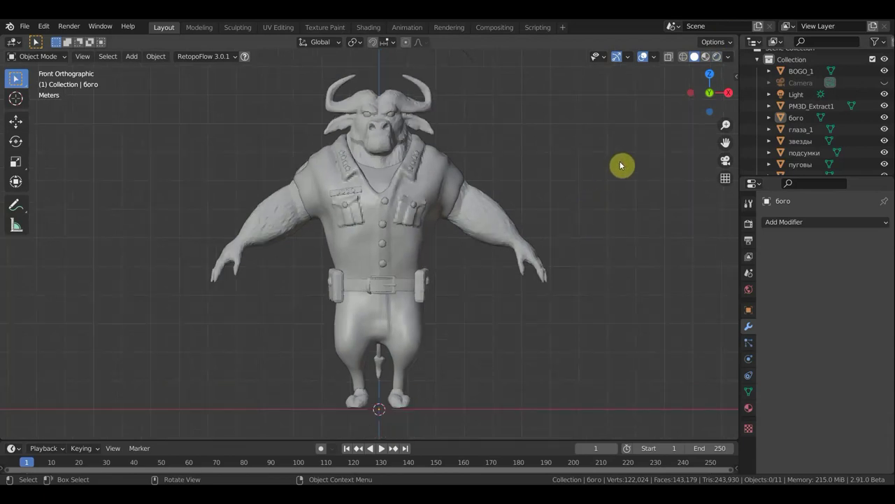
left_click(707, 57)
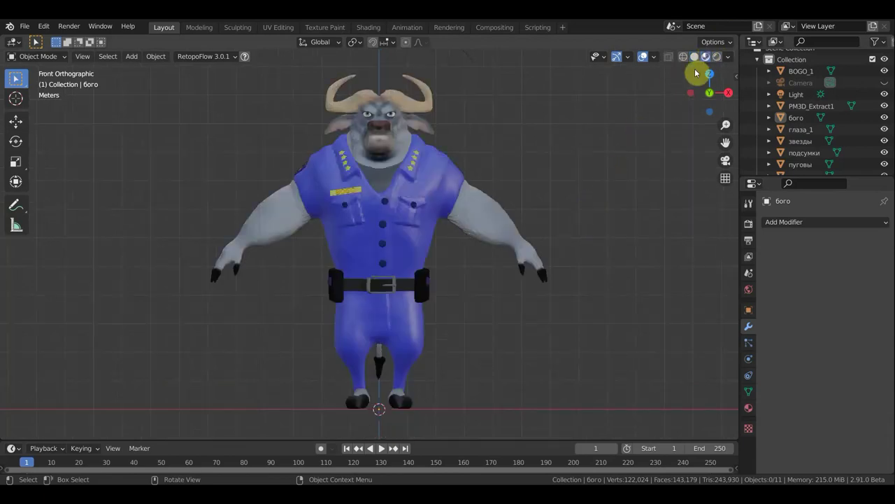
scroll(510, 191, "down", 1)
Move the buttons and vest off the body to the right and the uniform to the left
left_click(384, 244)
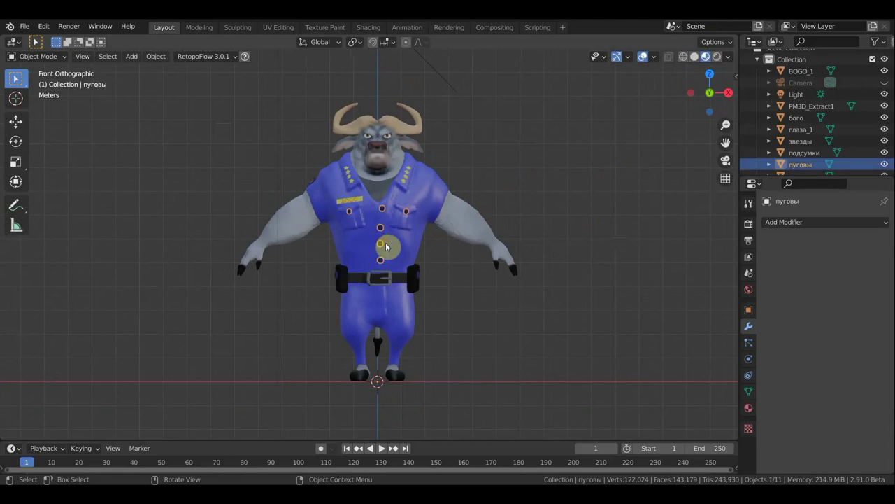
left_click(16, 122)
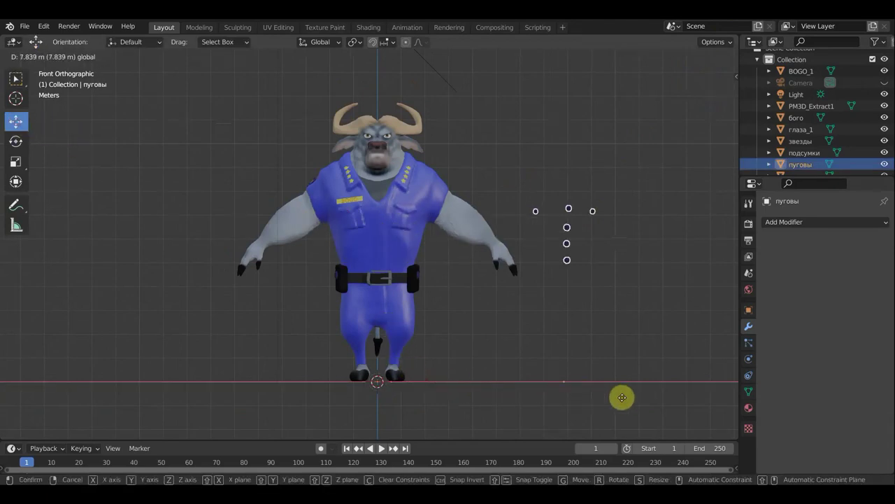
left_click_drag(424, 384, 631, 398)
left_click(403, 261)
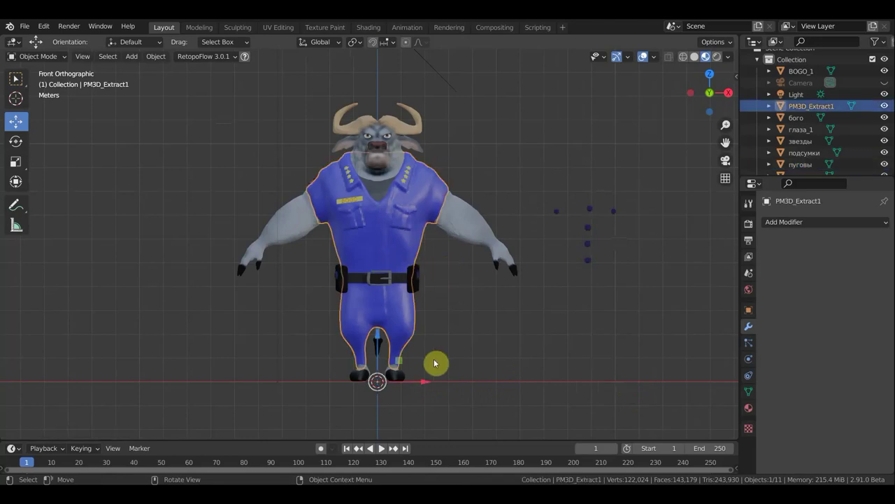
mouse_move(424, 385)
left_mouse_down()
mouse_move(244, 356)
mouse_move(198, 358)
left_mouse_up()
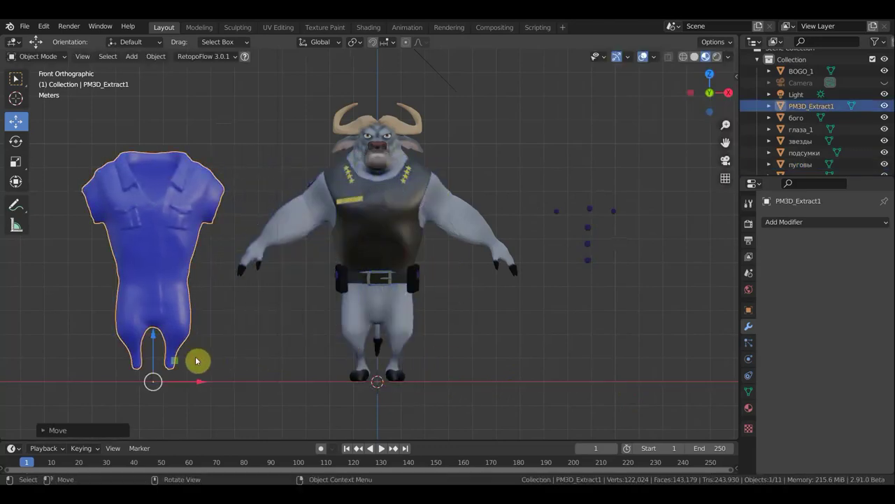
left_click(375, 248)
left_click_drag(425, 385, 725, 378)
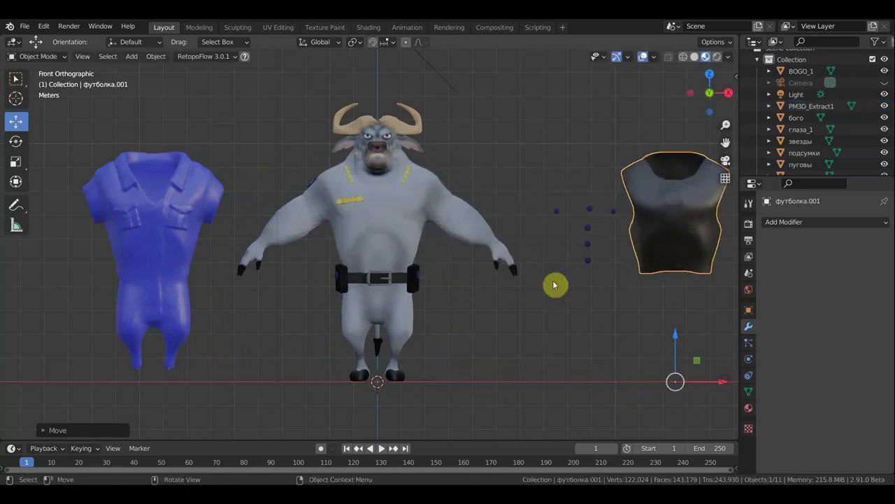
Move the collar stars, BOGO_1 name badge and belt pouches off the body to the right
left_click(406, 178)
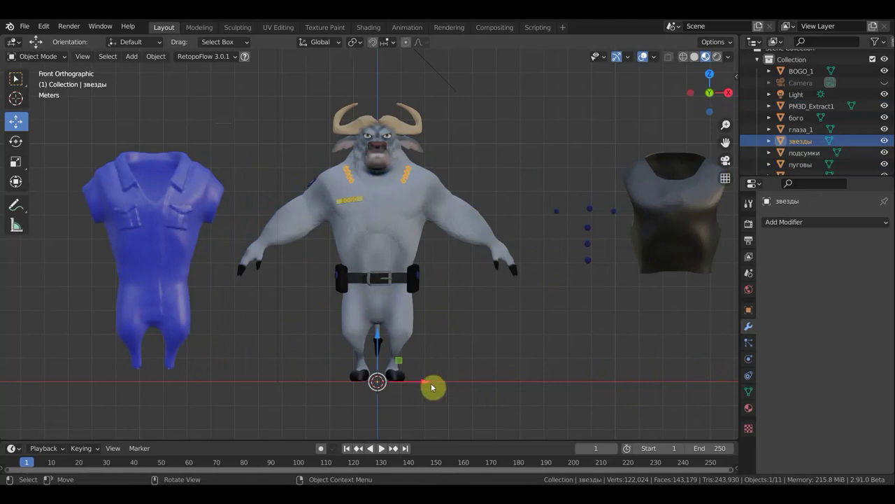
left_click_drag(432, 384, 562, 378)
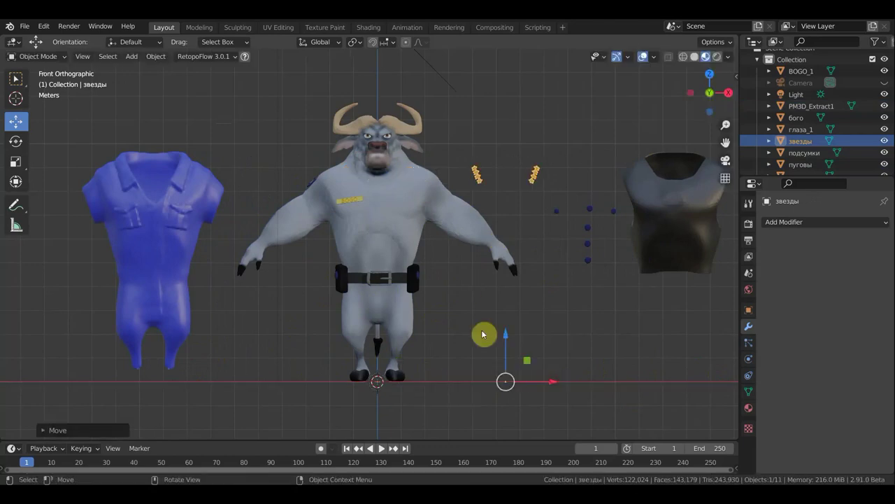
left_click(349, 202)
left_click_drag(425, 382, 582, 381)
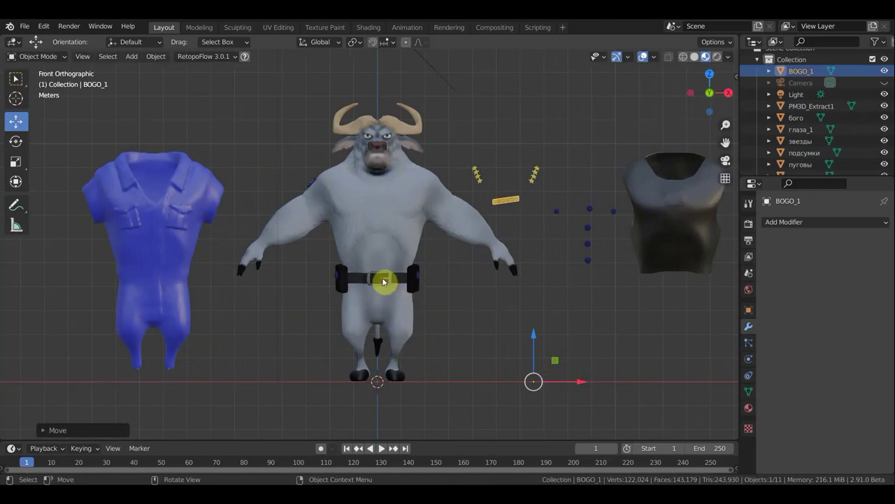
left_click(417, 280)
mouse_move(426, 384)
left_mouse_down()
mouse_move(504, 382)
mouse_move(556, 397)
left_mouse_up()
Move the belt off the waist and lay it below the pouches
left_click(391, 281)
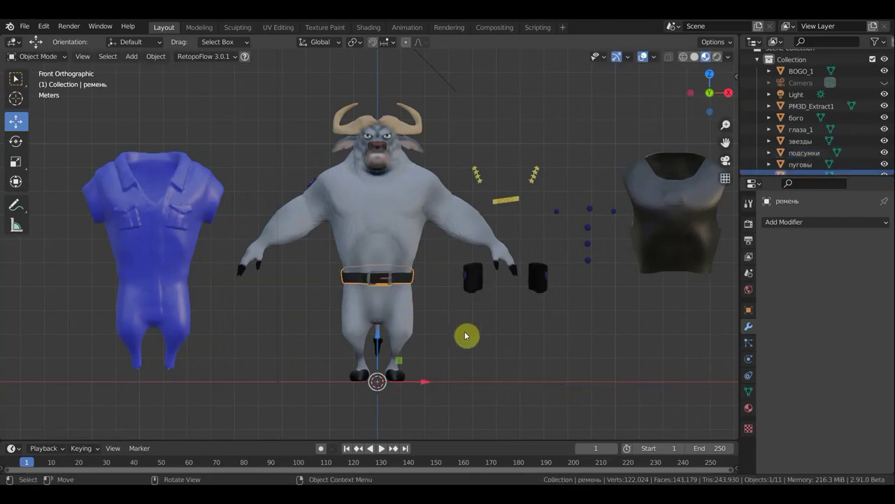
left_click_drag(422, 380, 650, 404)
left_click_drag(597, 340, 602, 391)
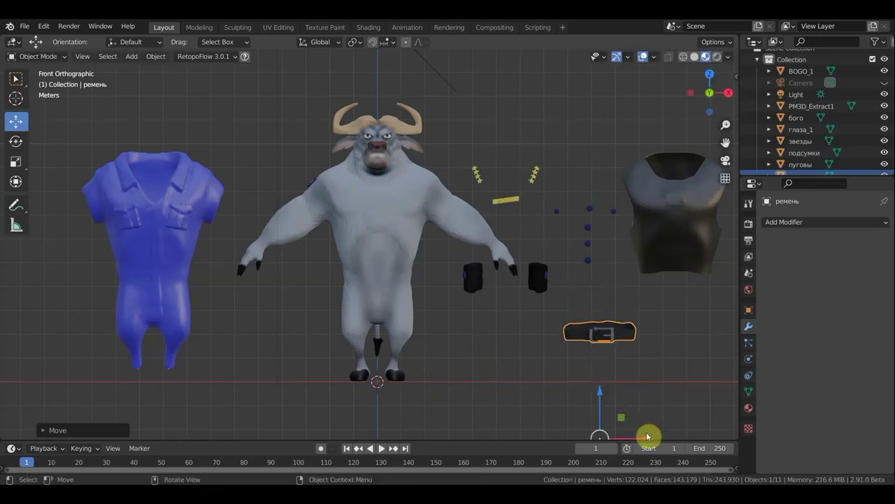
left_click_drag(647, 439, 546, 437)
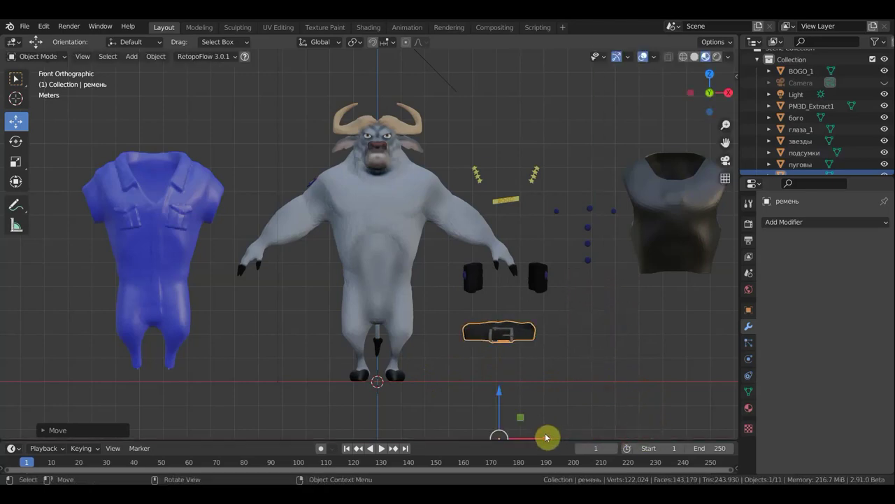
Try moving the eyes off the face, then undo so they stay in place
left_click(387, 136)
left_click(387, 137)
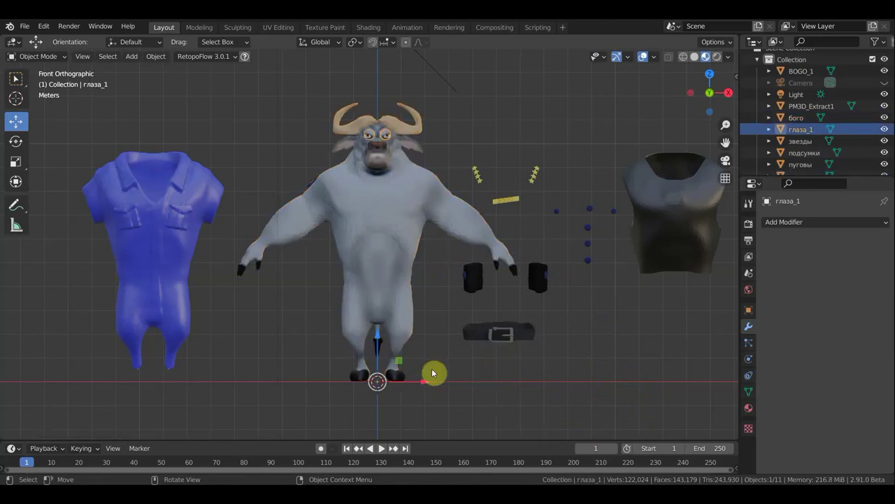
left_click_drag(442, 386, 511, 392)
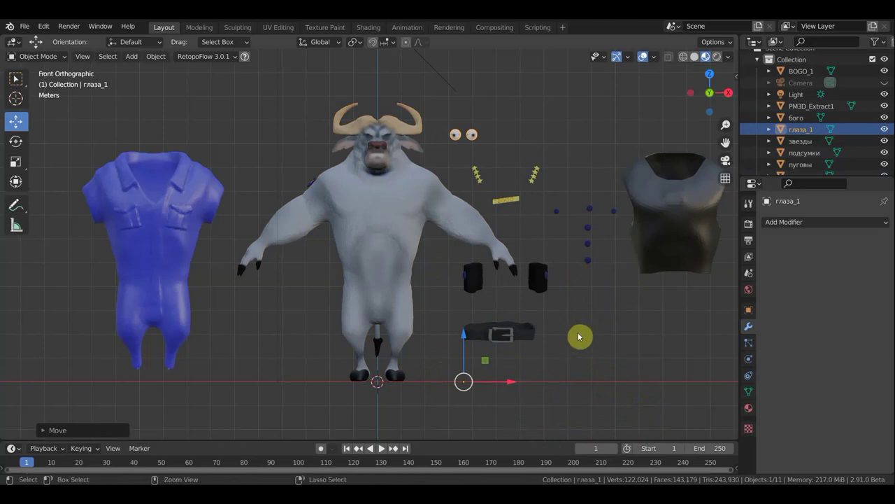
key("ctrl+z")
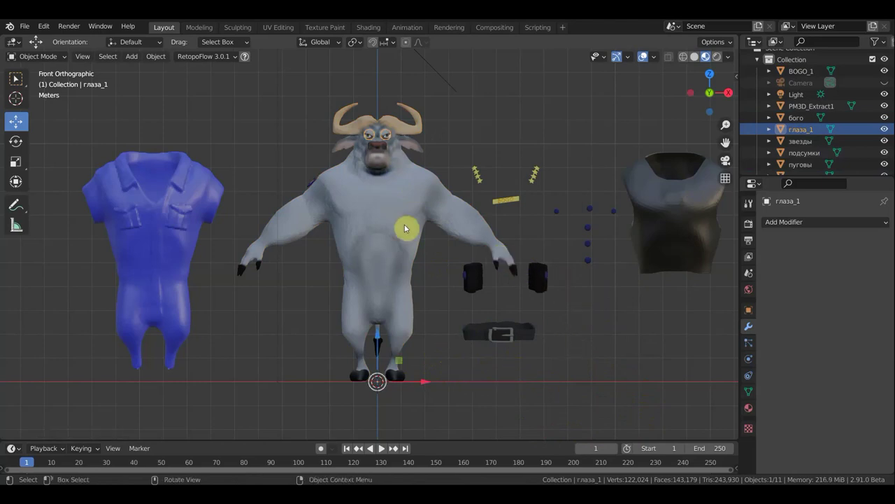
mouse_move(469, 248)
middle_mouse_down()
mouse_move(570, 310)
mouse_move(520, 284)
middle_mouse_up()
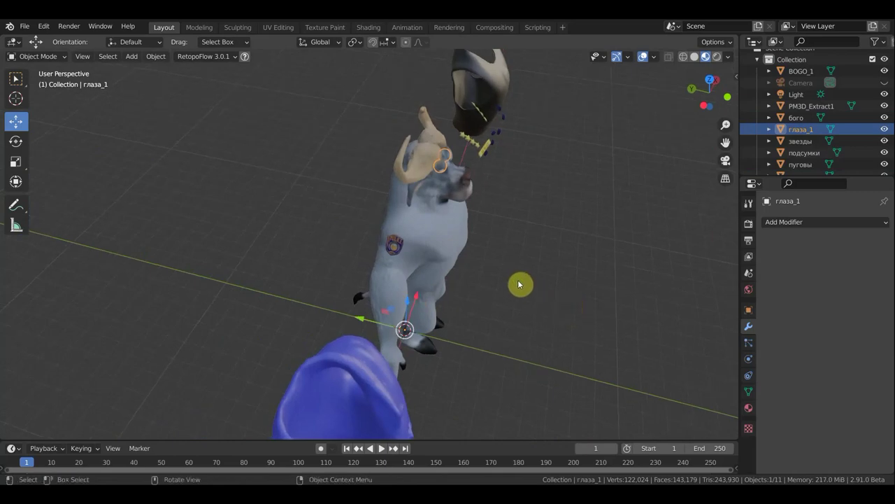
scroll(520, 280, "up", 3)
scroll(511, 276, "up", 3)
scroll(522, 270, "up", 3)
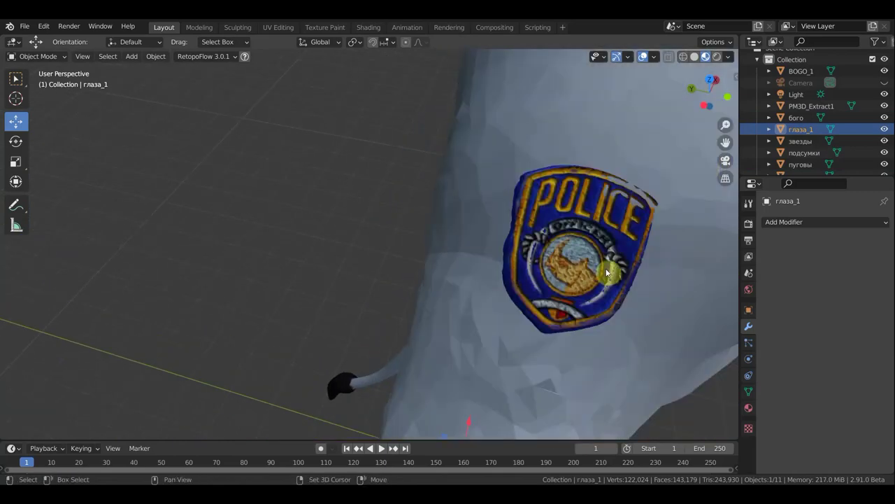
mouse_move(516, 240)
middle_mouse_down()
mouse_move(452, 230)
mouse_move(467, 224)
mouse_move(490, 232)
middle_mouse_up()
scroll(470, 222, "up", 2)
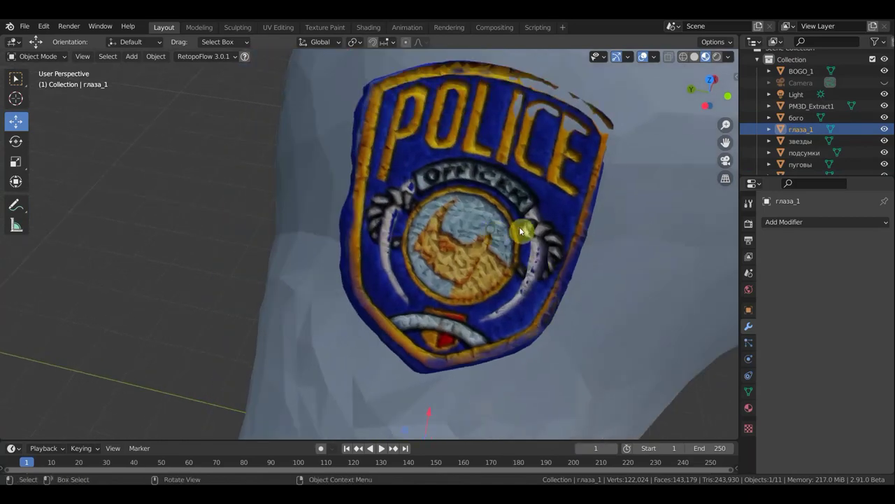
scroll(522, 231, "down", 3)
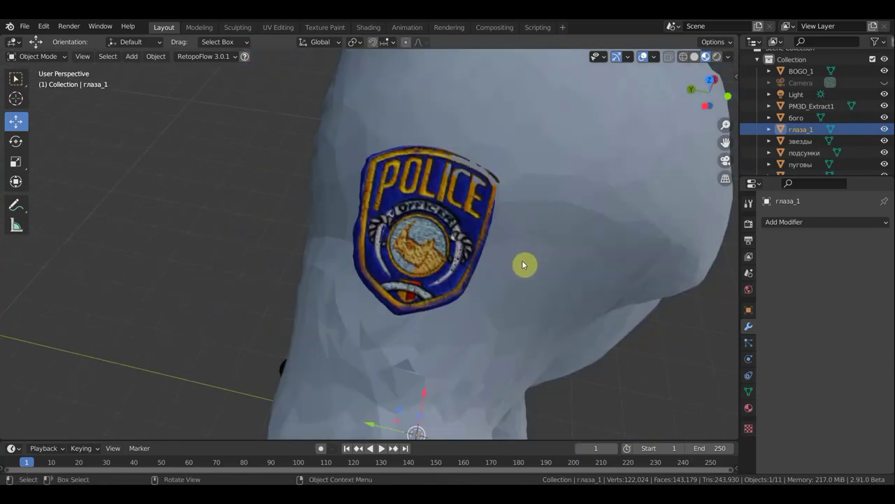
key("KP_3")
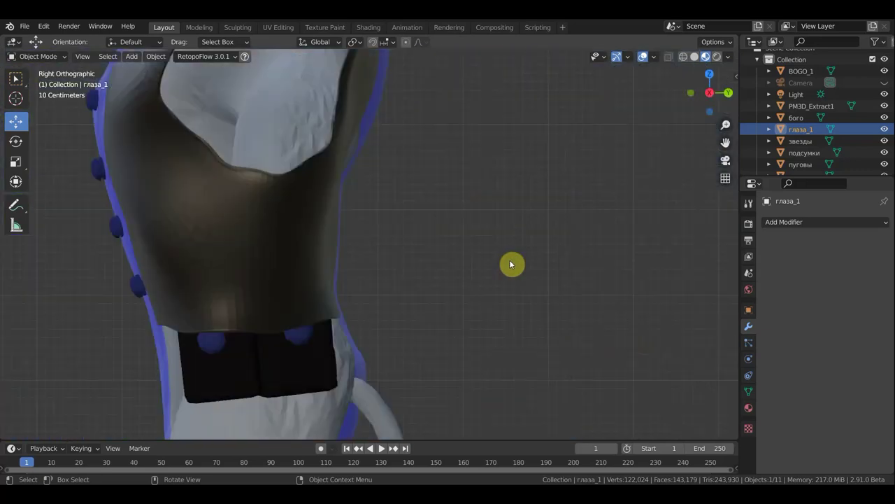
scroll(511, 263, "down", 2)
scroll(509, 263, "down", 2)
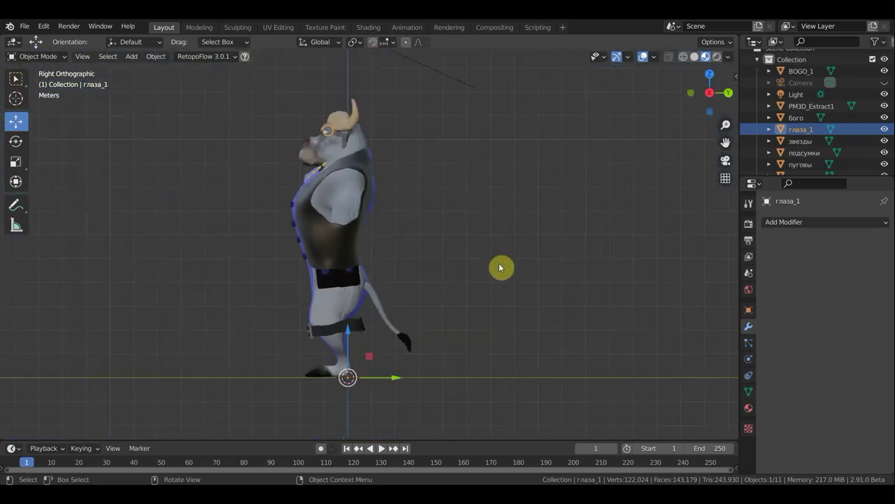
key("KP_5")
key("KP_1")
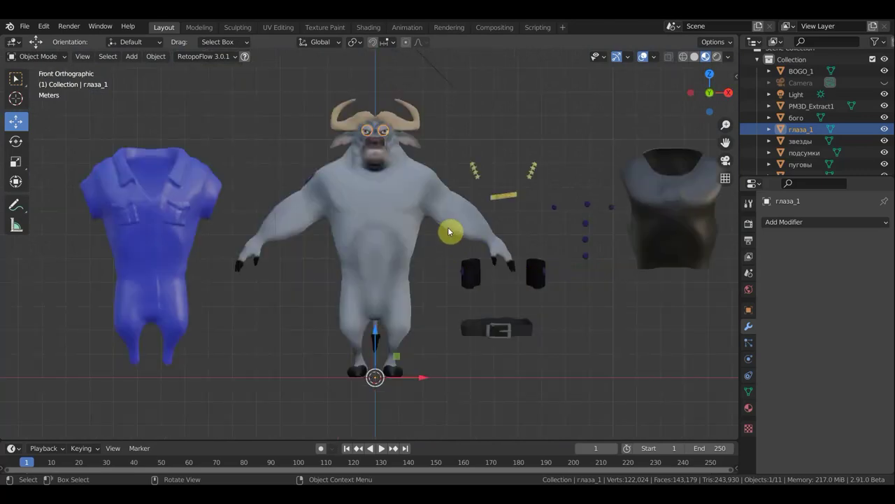
left_click(594, 376)
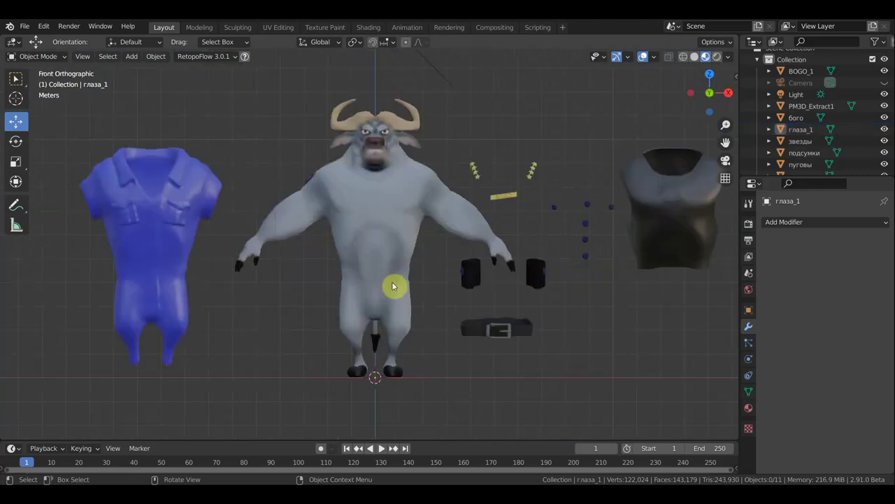
left_click(16, 77)
Zoom and nudge the view of the rigged buffalo scene slightly to the left
scroll(404, 260, "down", 2)
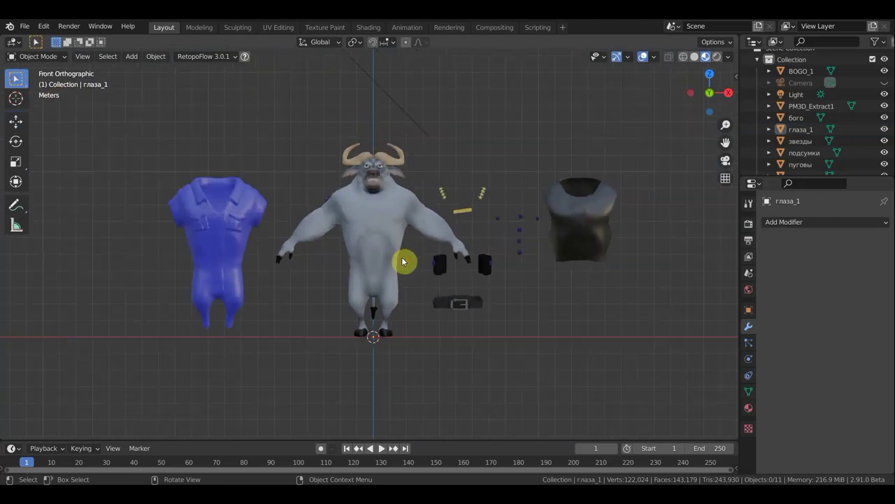
scroll(404, 261, "up", 1)
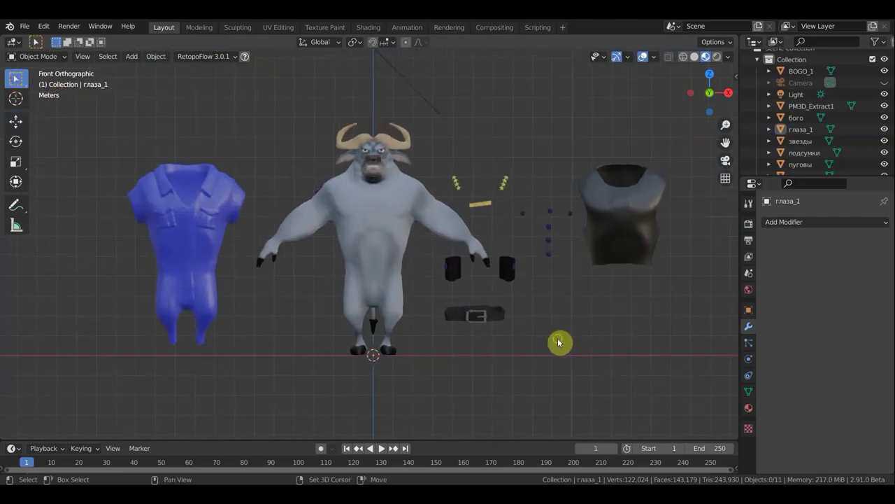
middle_click_drag(560, 342, 550, 344, "shift")
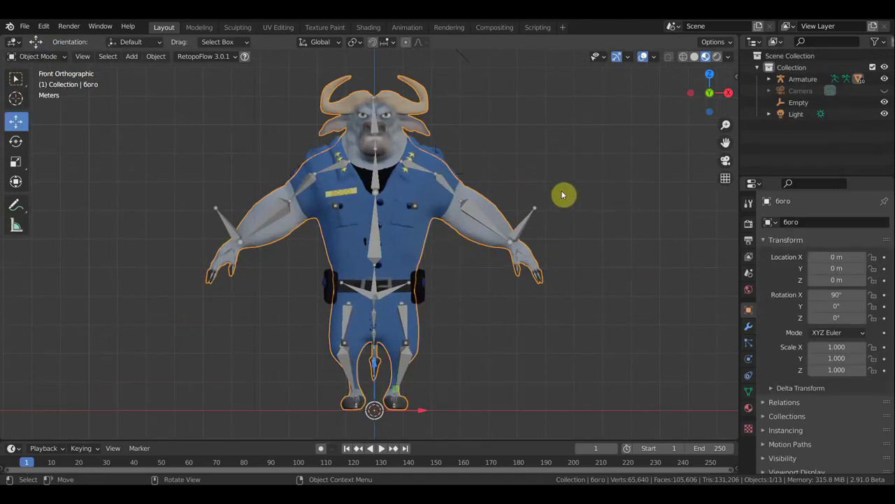
Select the Armature object by clicking one of its bones in the viewport
scroll(445, 240, "up", 1)
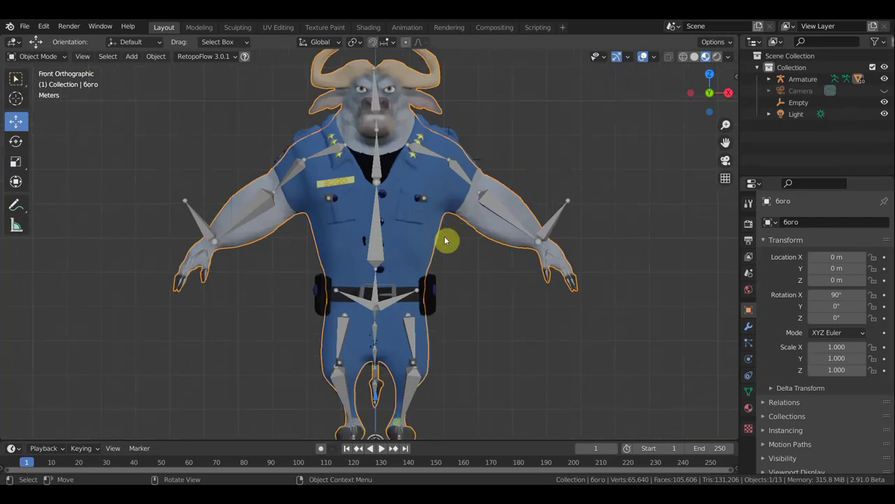
scroll(292, 183, "down", 1)
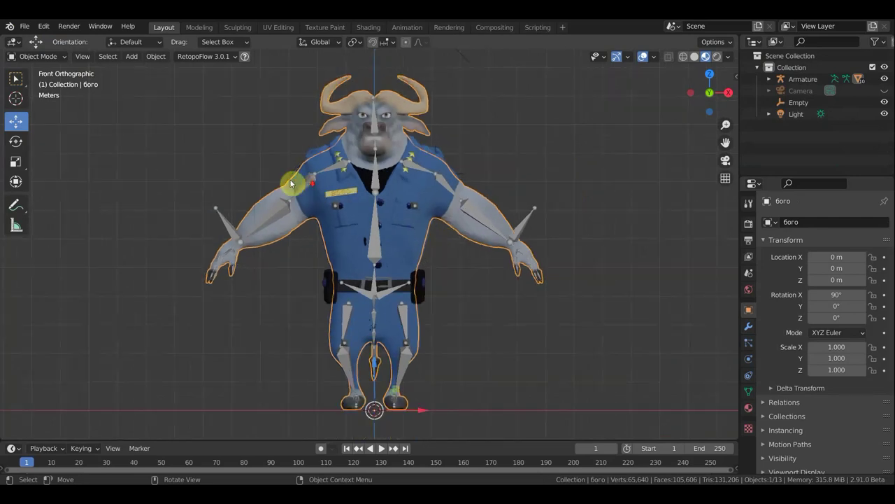
left_click(52, 57)
left_click(268, 219)
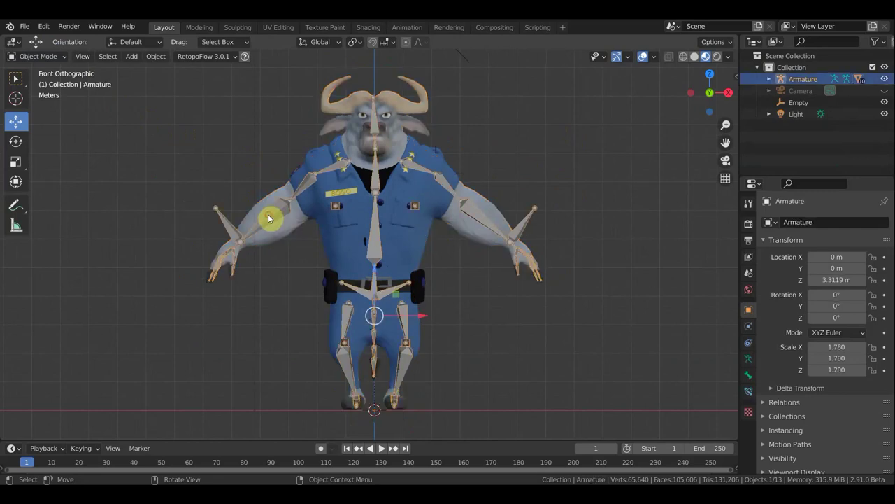
left_click(46, 57)
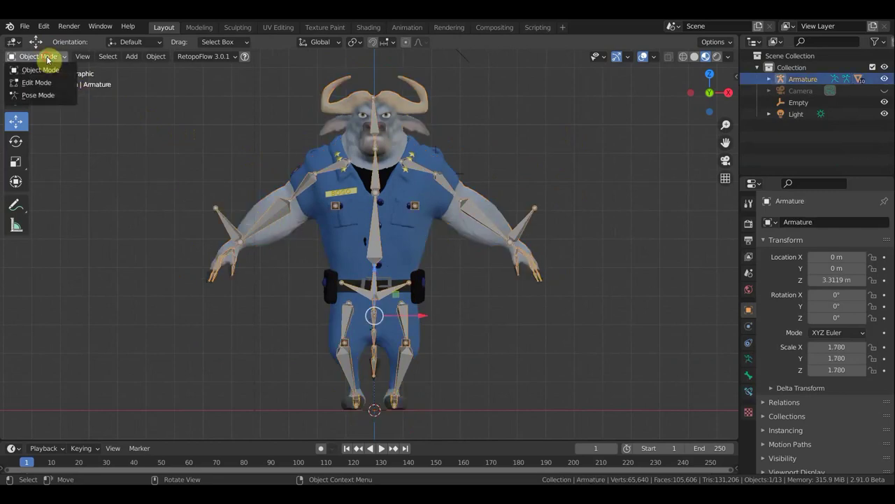
In Pose Mode with overlays hidden, move the hand bone -0.11432 m in X and 1.0125 m in Z
left_click(50, 97)
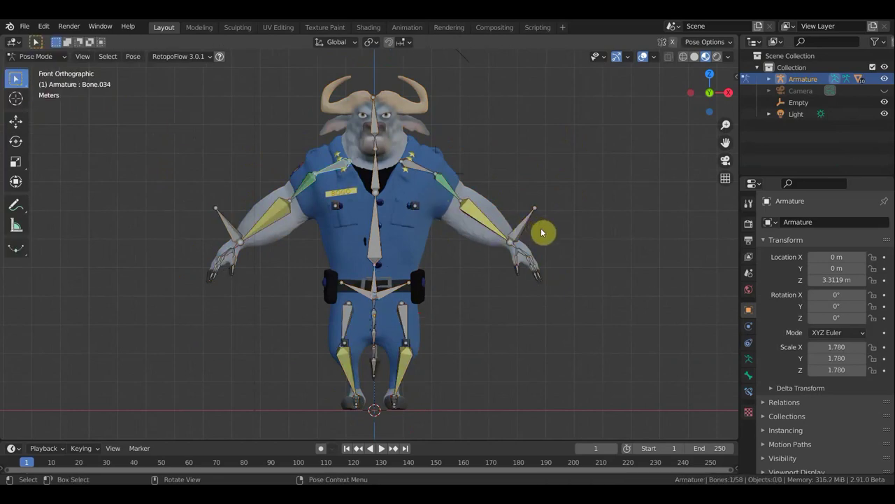
left_click(643, 56)
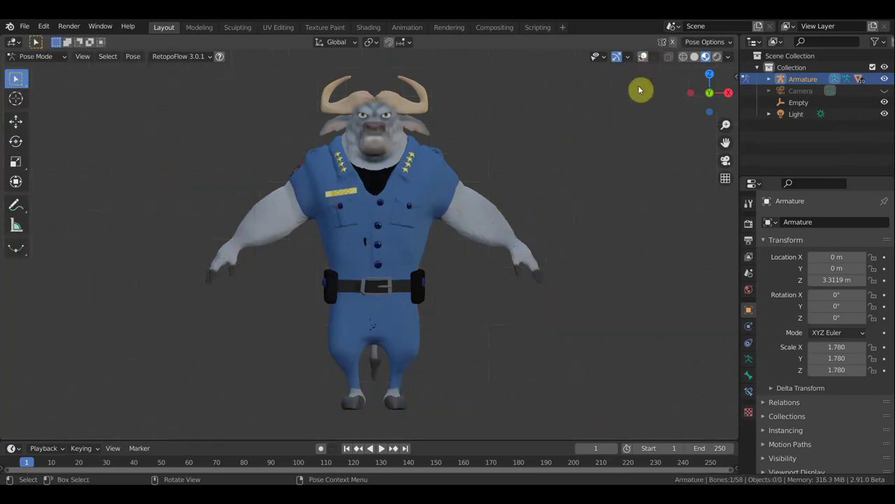
key("g")
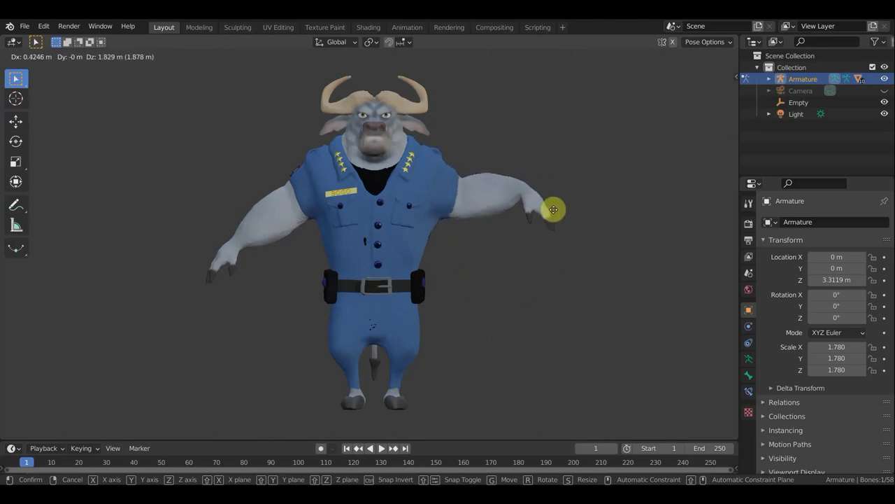
left_click(541, 223)
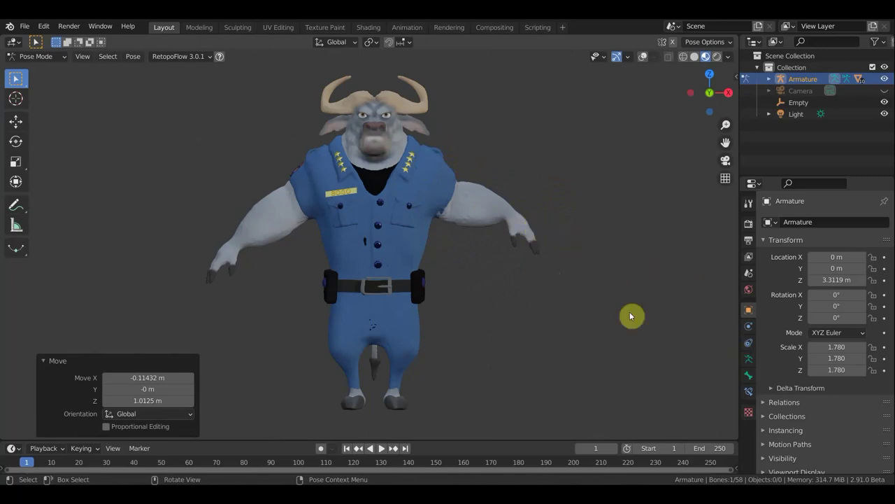
Set Bone.007's IK constraint chain length from 2 to 3
left_click(643, 56)
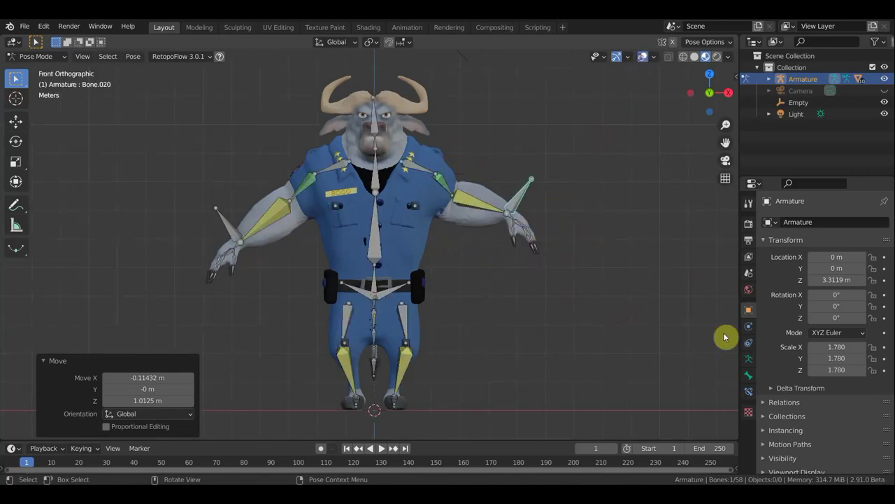
left_click(486, 208)
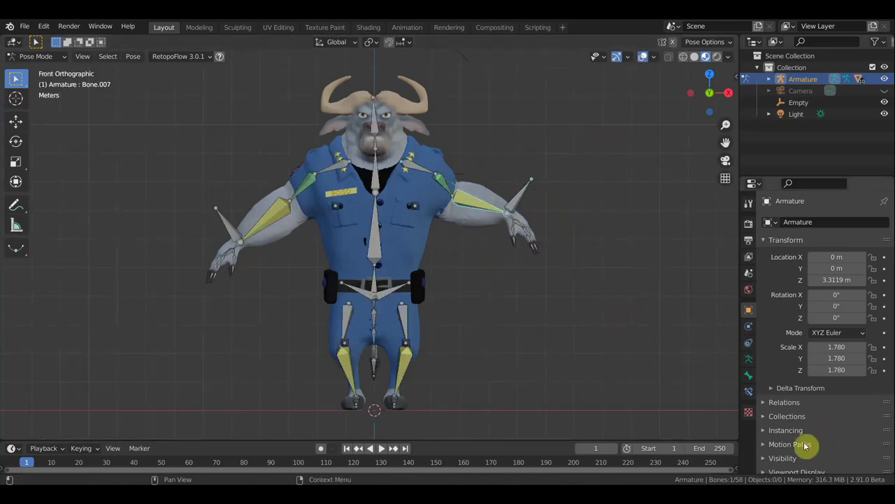
left_click(748, 391)
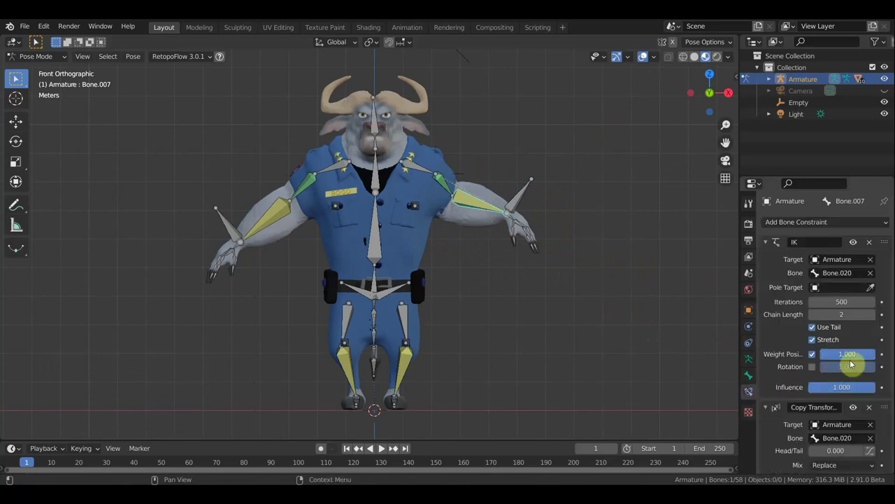
left_click(867, 314)
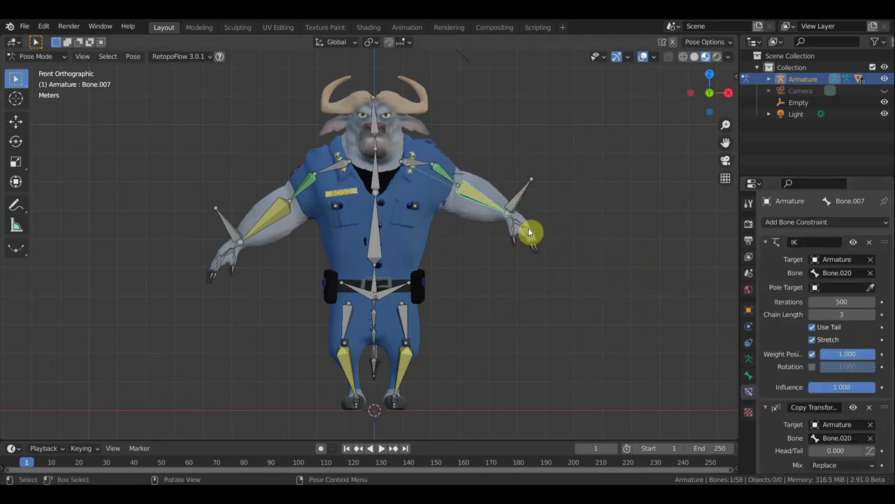
Test the arm by moving hand bone Bone.020, then undo and show the overlays again
left_click(530, 233)
left_click(643, 56)
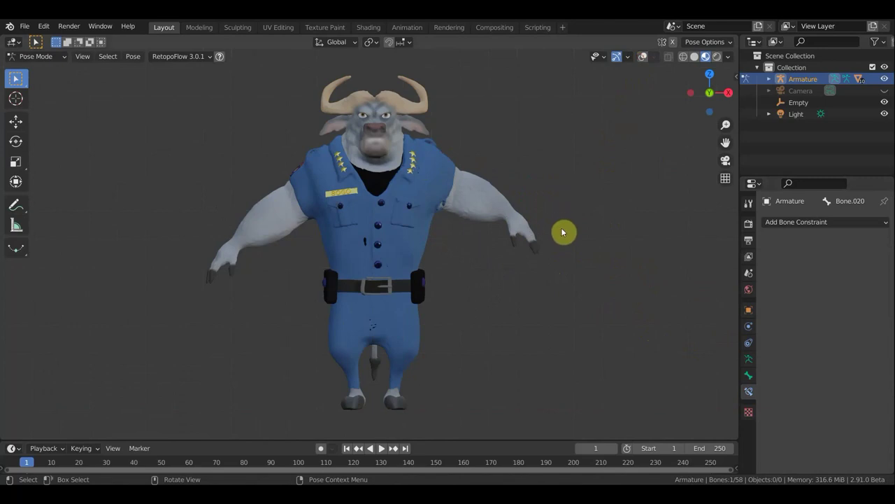
key("g")
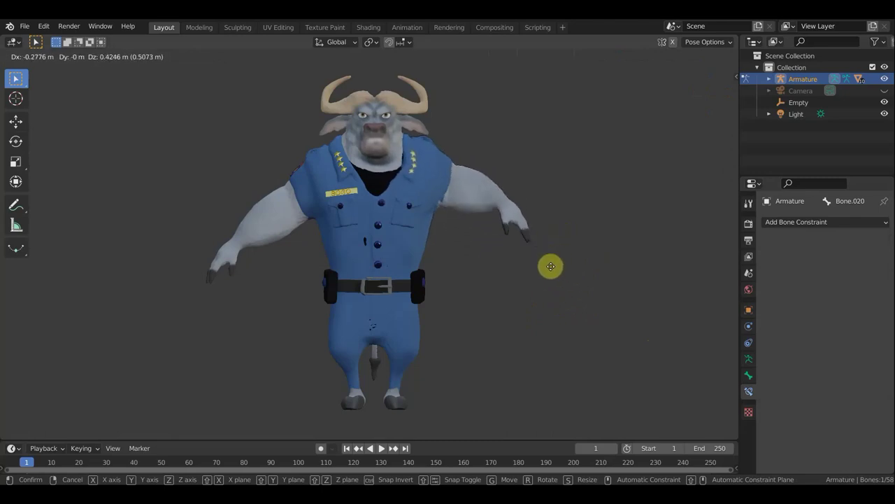
left_click(551, 270)
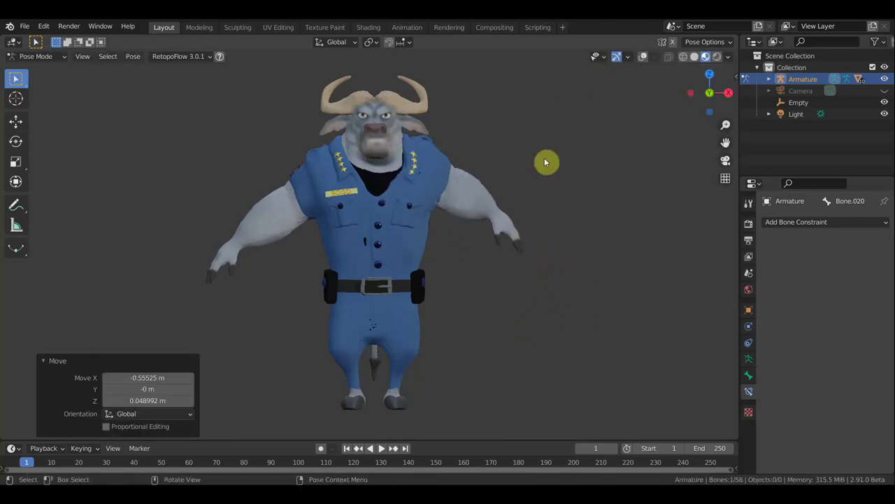
key("ctrl+z")
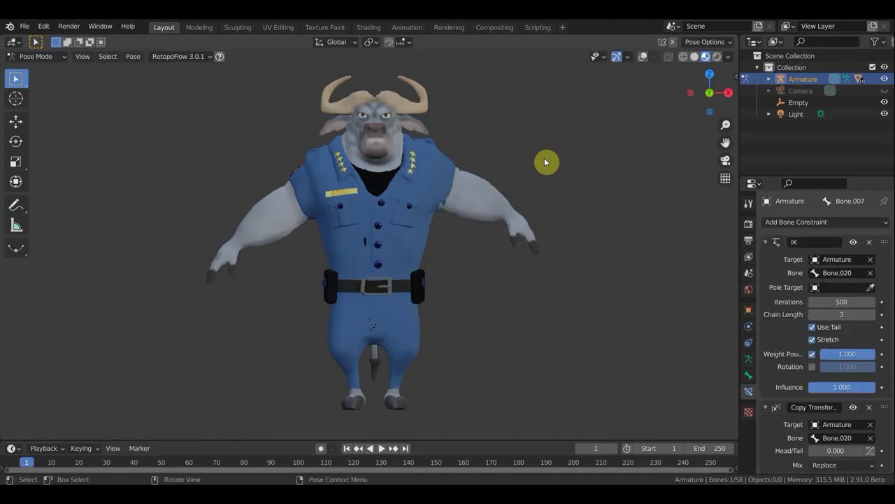
key("ctrl+z")
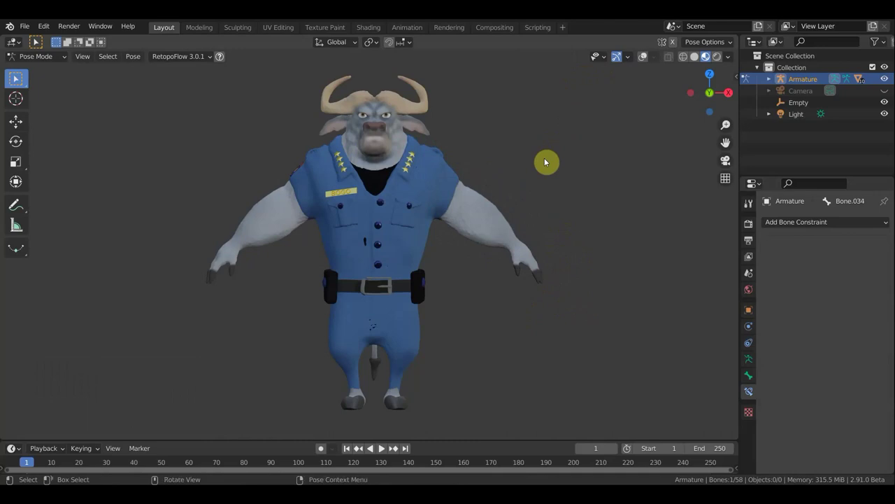
left_click(642, 58)
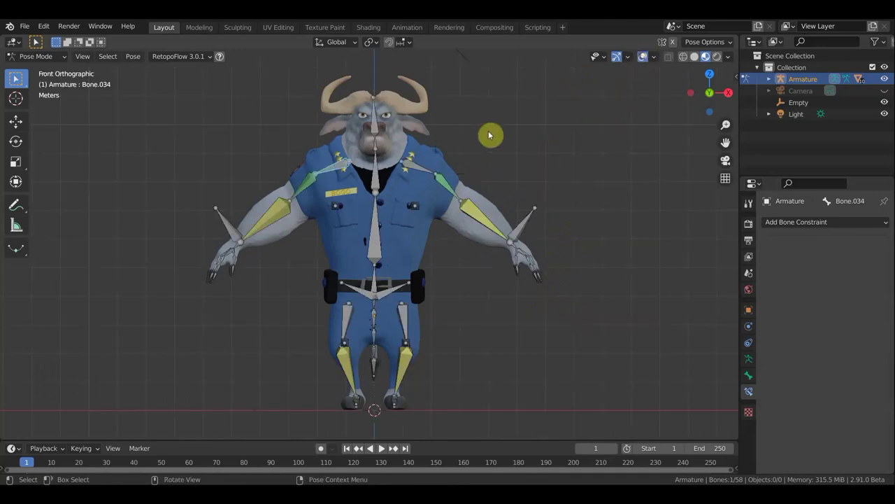
In Object Mode select the armature and body mesh, then switch the mesh to Weight Paint
left_click(50, 63)
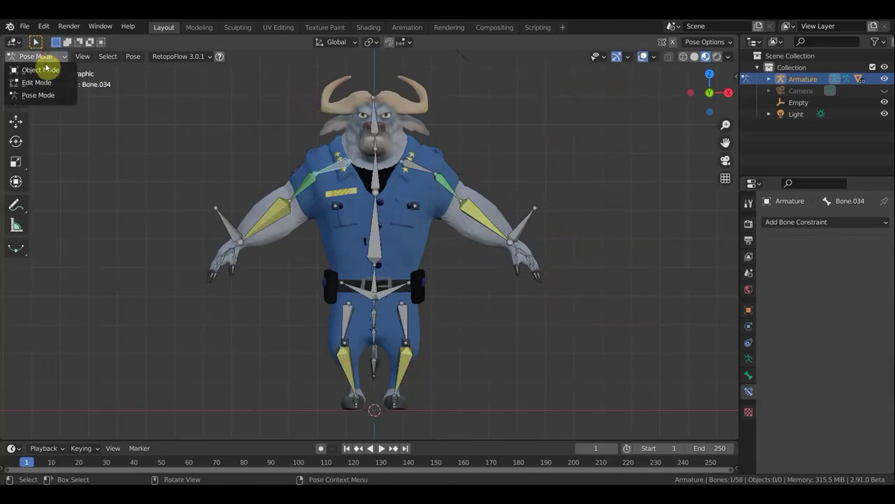
left_click(44, 69)
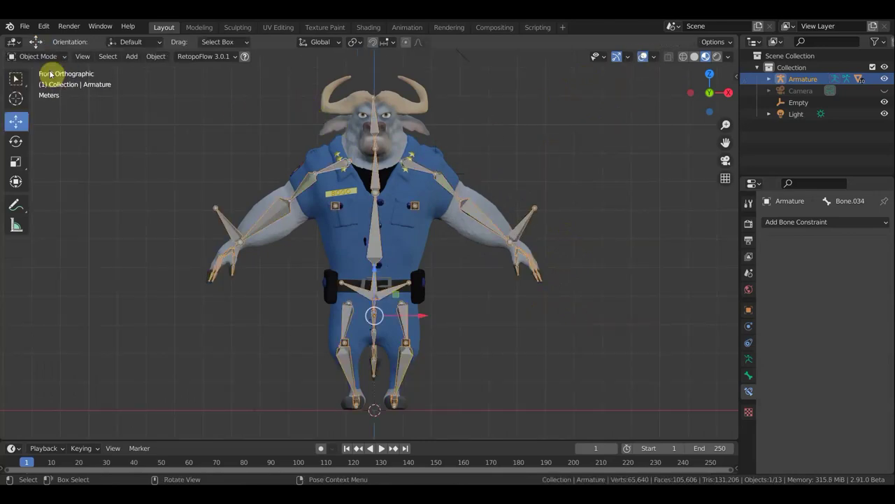
left_click(376, 129)
left_click(376, 129)
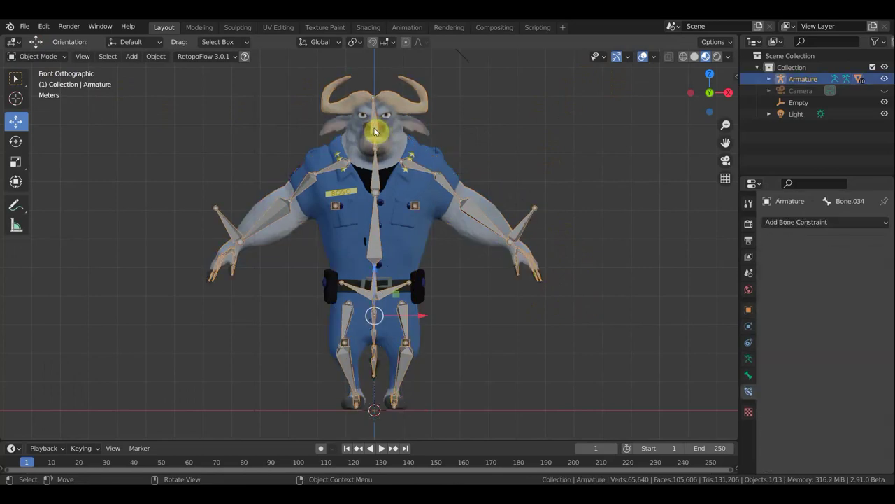
left_click(354, 134)
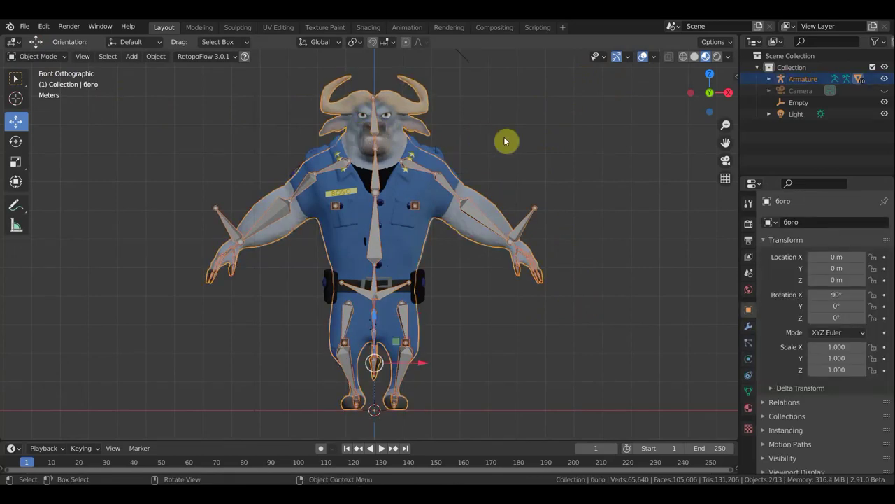
left_click(63, 56)
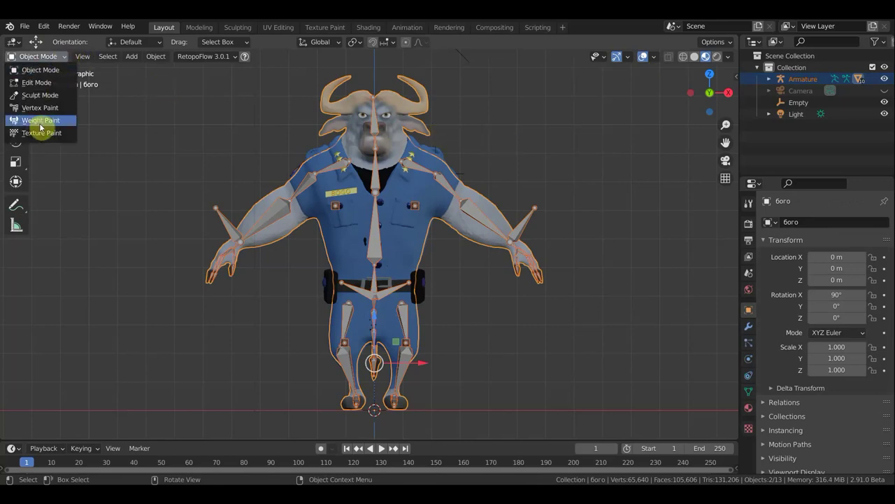
left_click(37, 120)
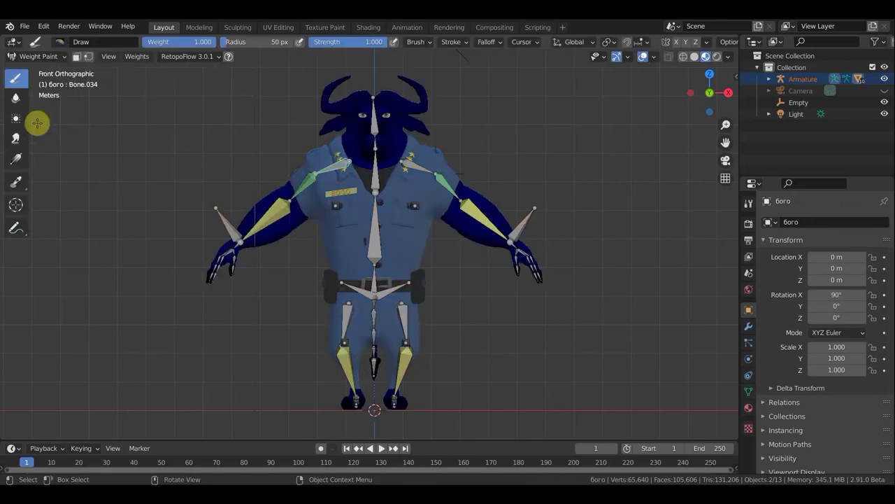
Pick head bone Bone.004 and orbit to inspect its weights on the head
key("shift")
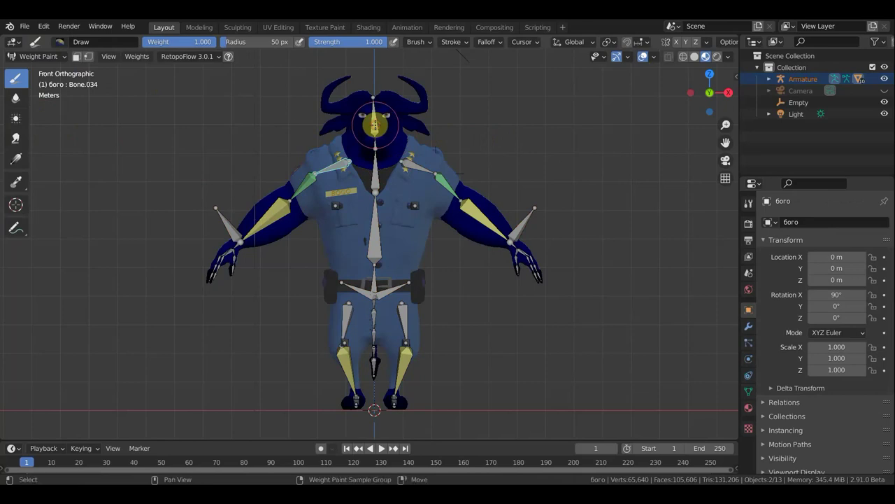
left_click(374, 126, "ctrl")
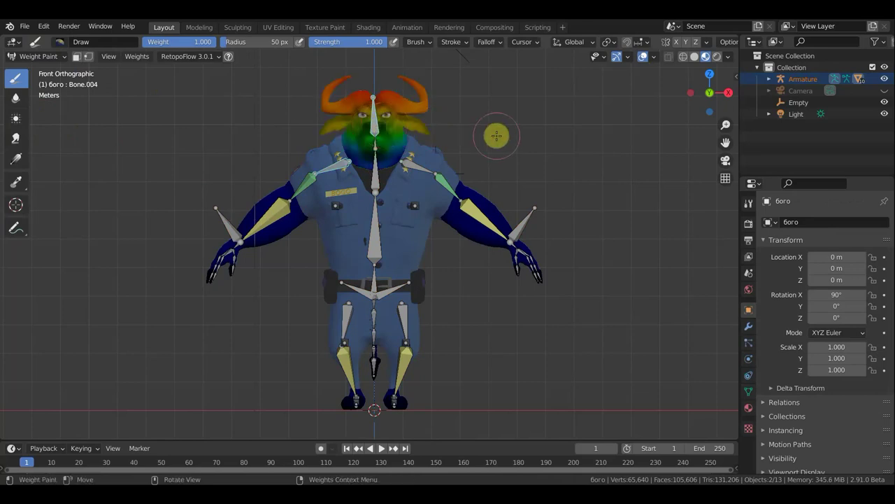
scroll(509, 139, "up", 3)
mouse_move(509, 139)
middle_mouse_down()
mouse_move(548, 124)
mouse_move(536, 214)
mouse_move(546, 142)
mouse_move(544, 206)
middle_mouse_up()
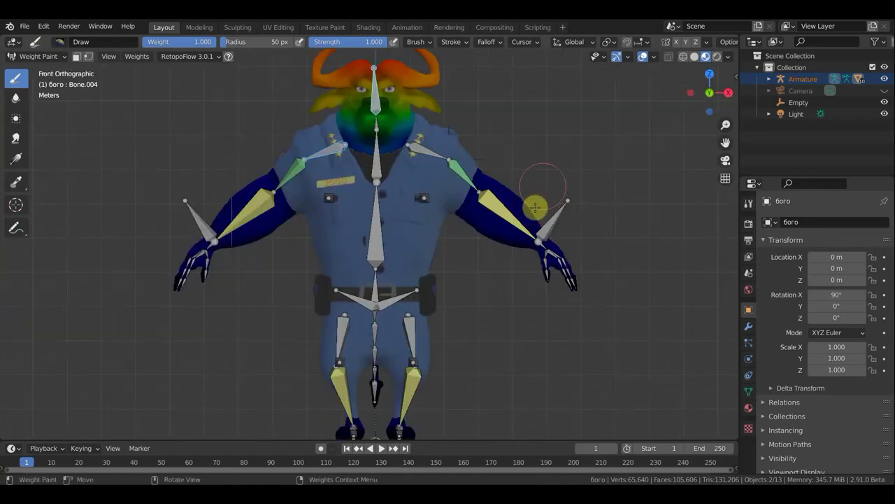
mouse_move(484, 298)
middle_mouse_down()
mouse_move(512, 363)
mouse_move(502, 392)
mouse_move(533, 176)
mouse_move(570, 173)
mouse_move(653, 212)
mouse_move(497, 164)
mouse_move(497, 184)
mouse_move(489, 183)
middle_mouse_up()
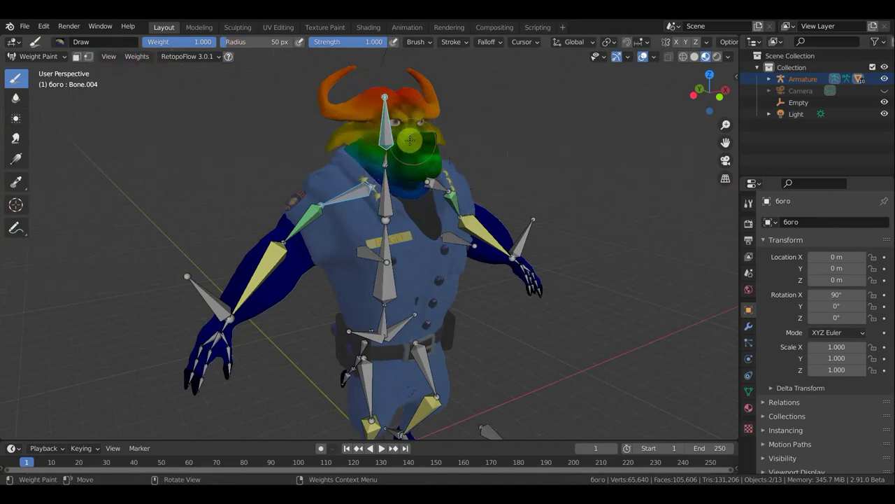
Apply Weights > Levels with a 0.500 offset to the head vertex group
left_click(136, 59)
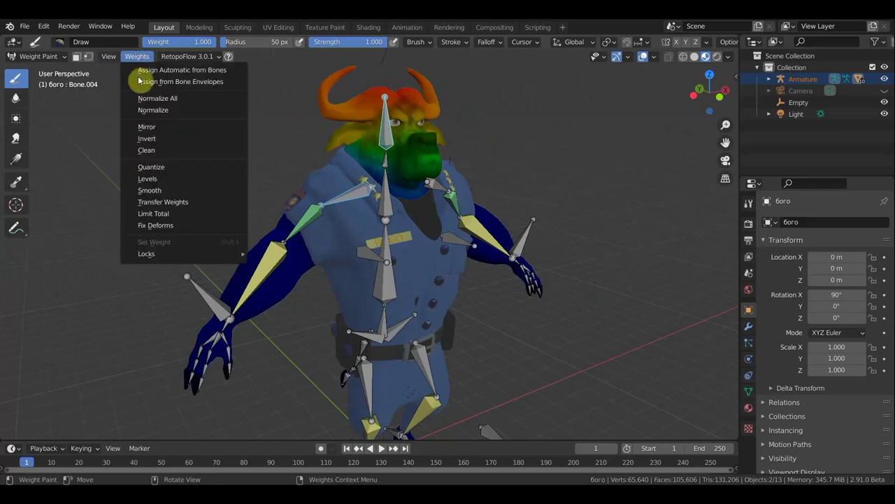
left_click(162, 180)
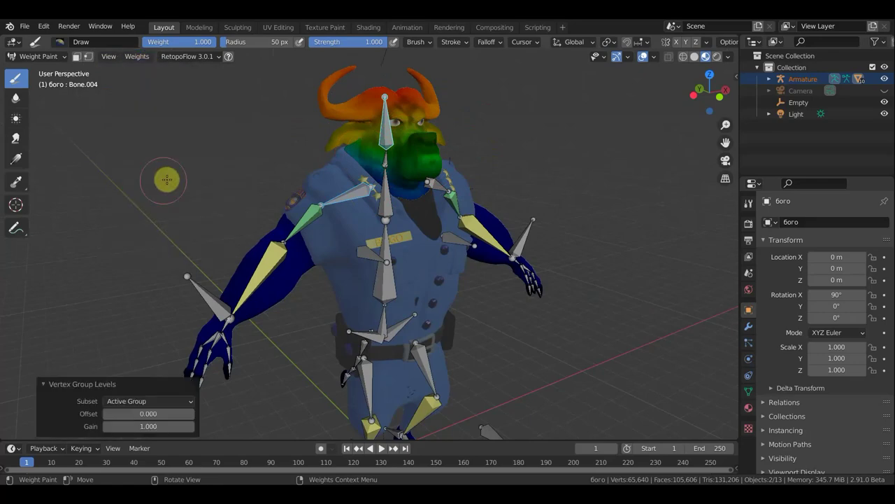
left_click(150, 414)
left_click_drag(148, 414, 184, 413)
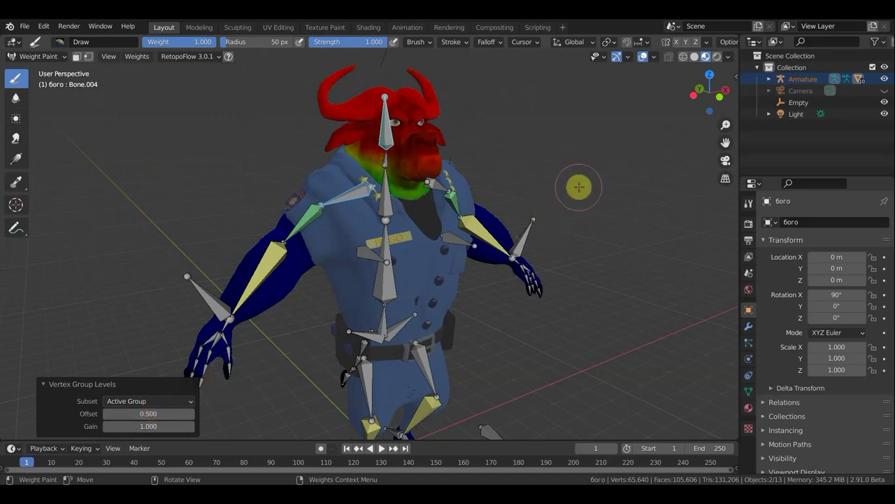
Orbit around the buffalo, then switch to front orthographic view with numpad 1
mouse_move(578, 188)
middle_mouse_down()
mouse_move(522, 198)
mouse_move(447, 189)
mouse_move(464, 174)
middle_mouse_up()
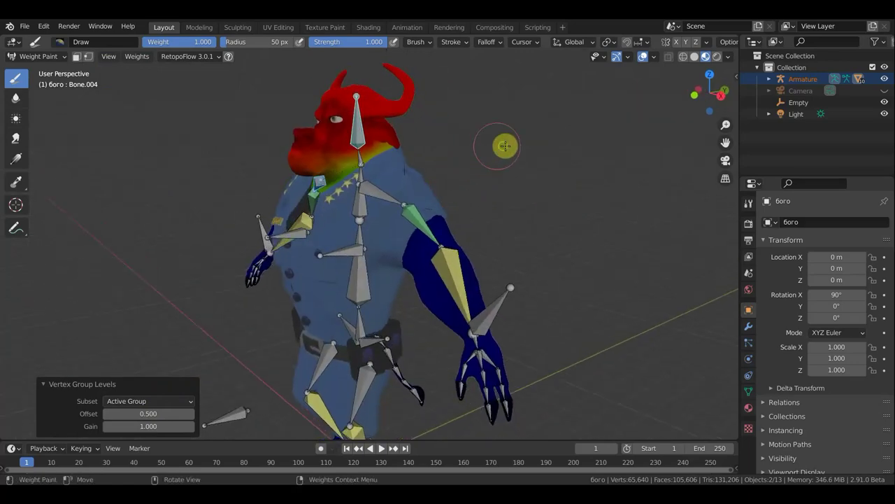
mouse_move(504, 146)
middle_mouse_down()
mouse_move(567, 150)
mouse_move(606, 174)
mouse_move(614, 156)
middle_mouse_up()
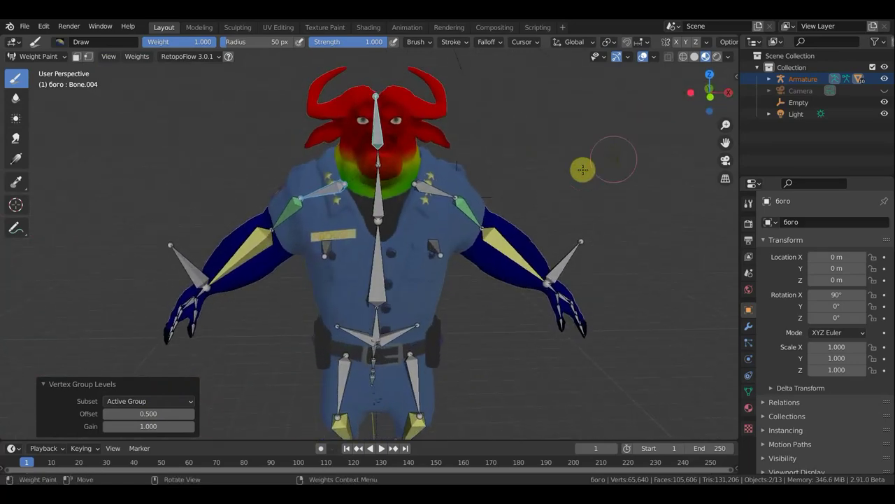
key("KP_1")
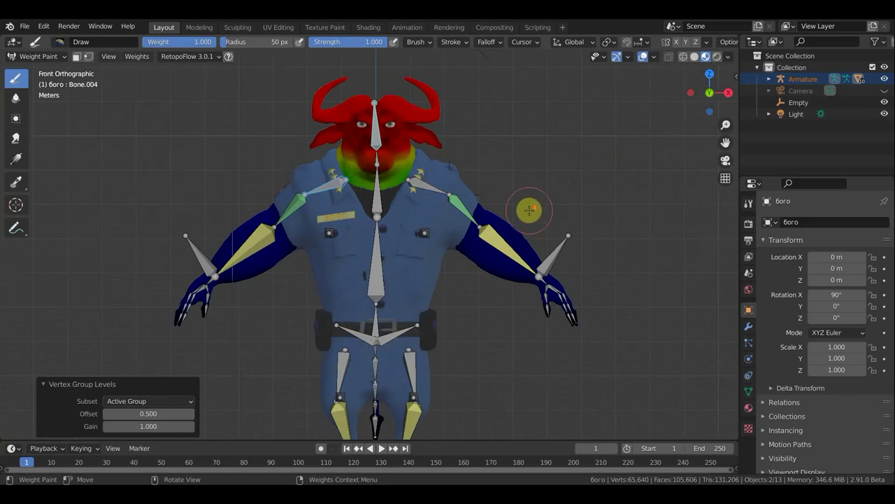
scroll(527, 210, "down", 1)
left_click(49, 56)
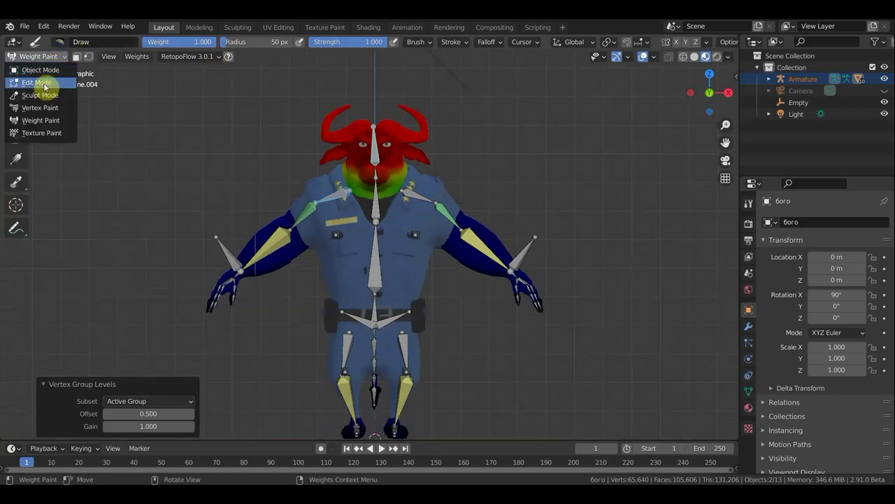
Return to Object Mode and put the armature into Pose Mode
left_click(40, 70)
left_click(367, 158)
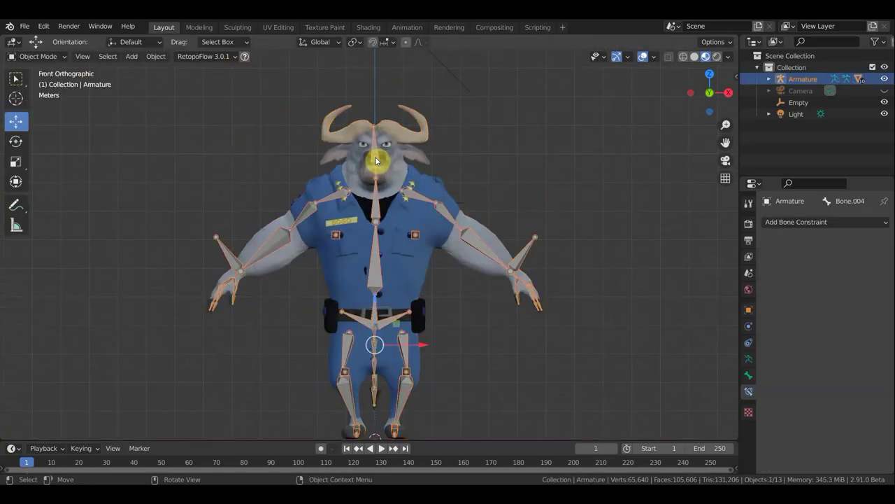
left_click(49, 56)
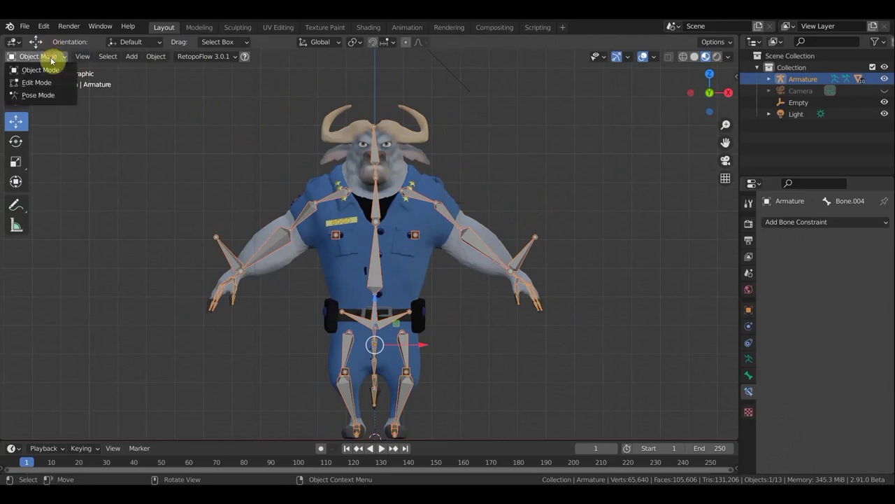
left_click(45, 94)
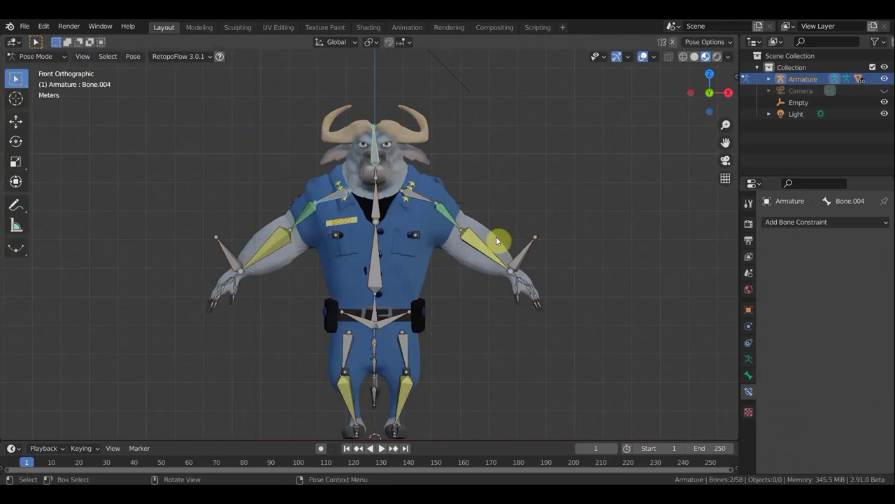
Set the arm IK bone's chain length to 3, then select the other arm's IK and hand bones
left_click(494, 242)
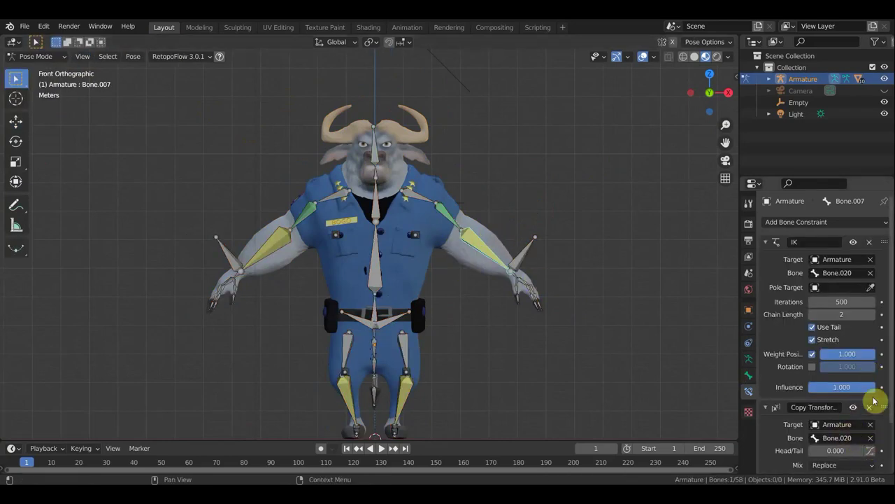
left_click(871, 314)
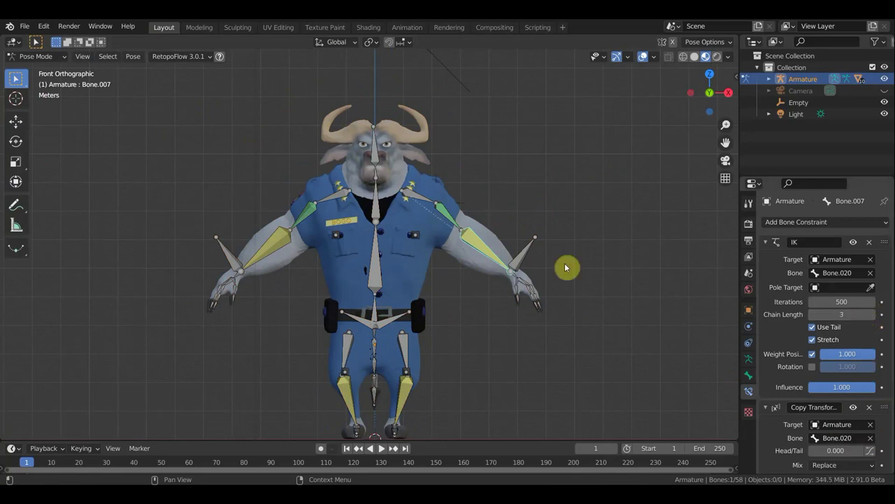
left_click(565, 286)
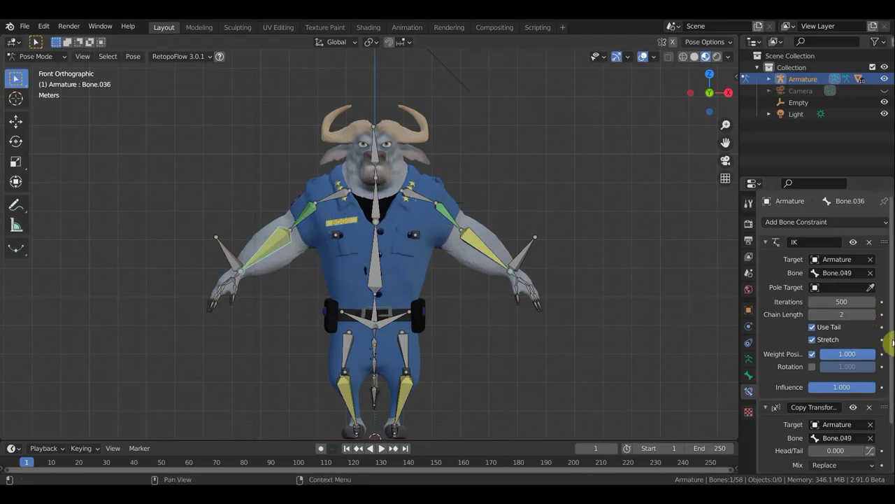
left_click(530, 256)
left_click(644, 56)
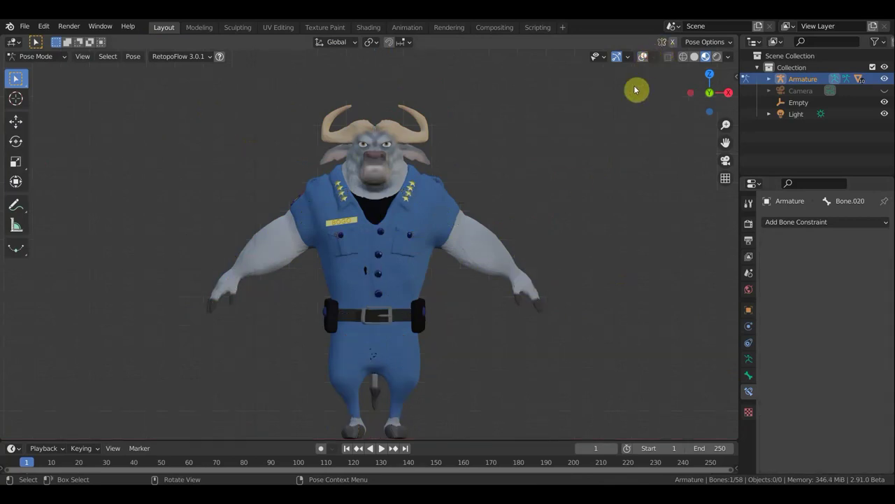
key("g")
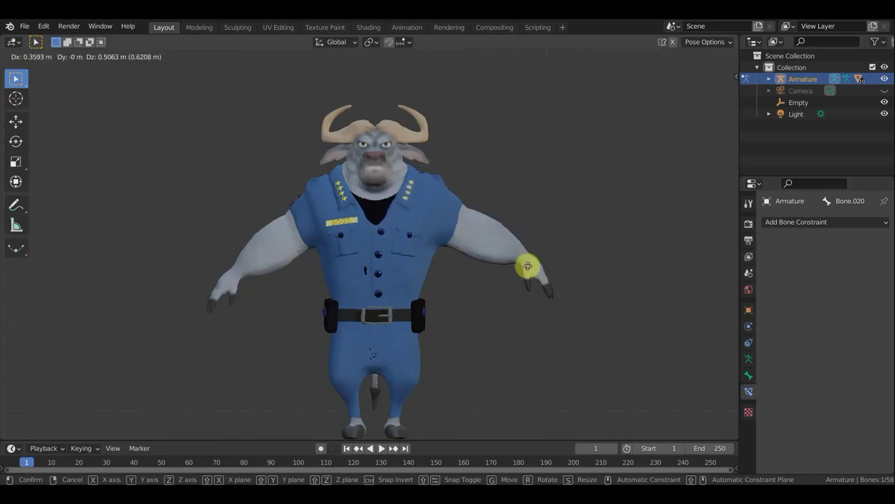
left_click(534, 254)
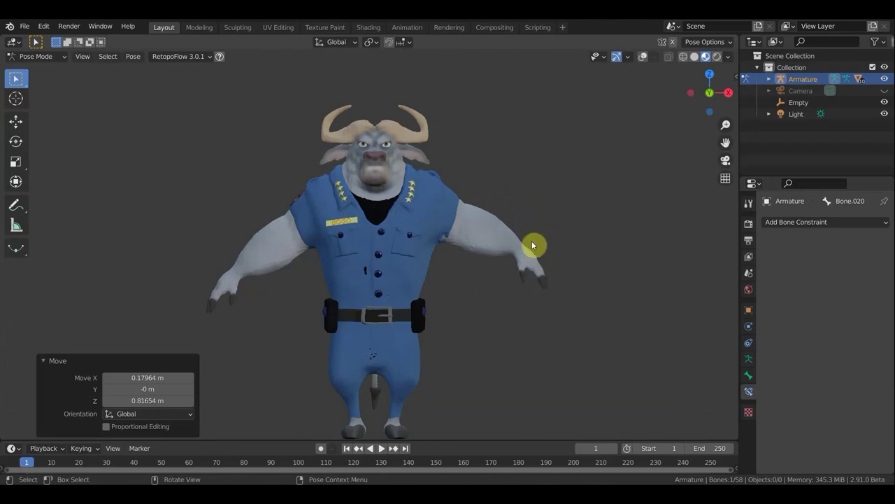
mouse_move(526, 254)
middle_mouse_down()
mouse_move(460, 259)
mouse_move(419, 242)
mouse_move(480, 257)
middle_mouse_up()
scroll(490, 257, "up", 2)
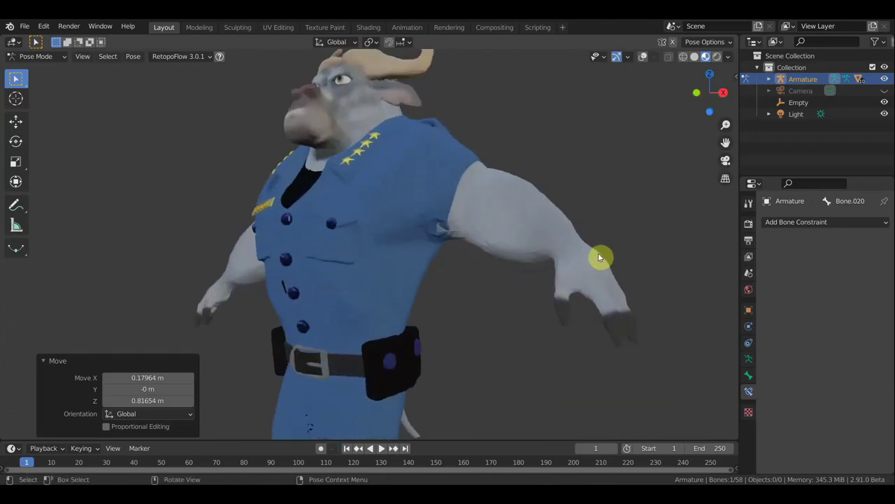
key("g")
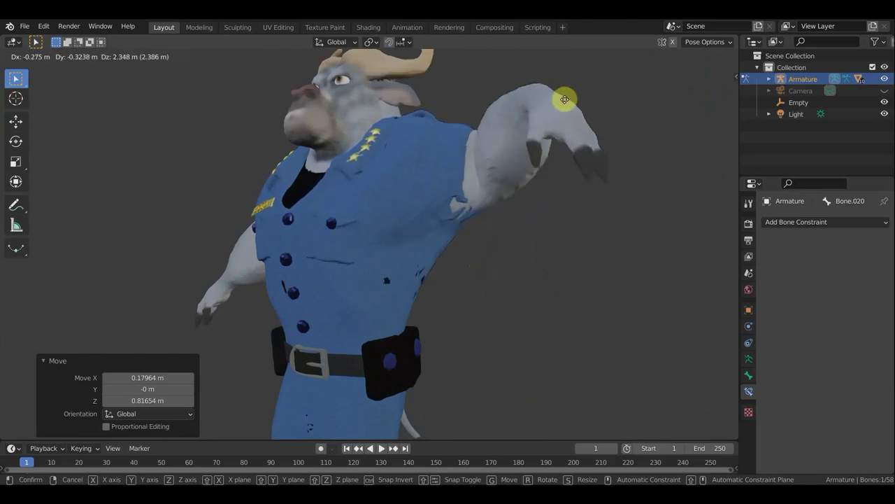
left_click(568, 401)
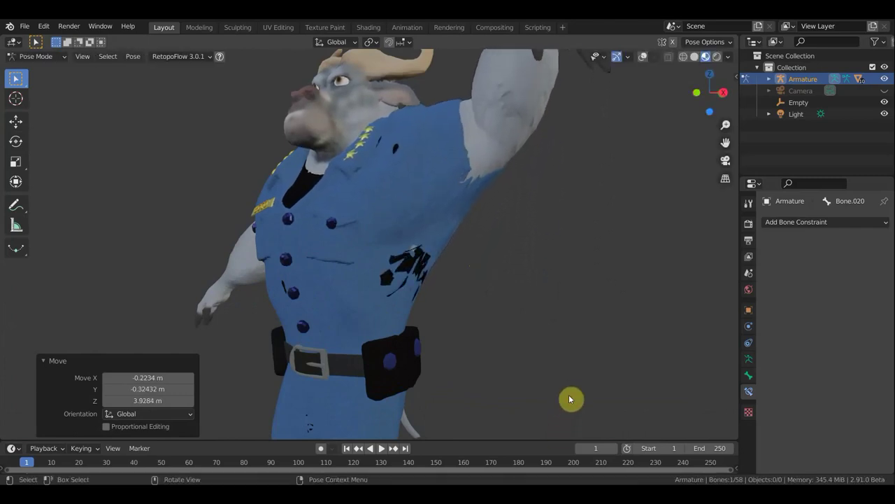
mouse_move(570, 380)
middle_mouse_down()
mouse_move(585, 353)
mouse_move(554, 318)
middle_mouse_up()
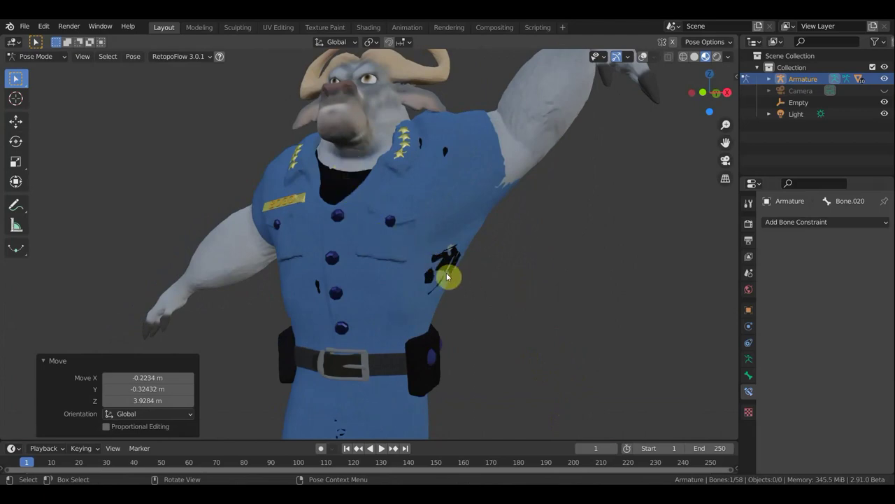
mouse_move(474, 280)
middle_mouse_down()
mouse_move(484, 286)
mouse_move(422, 297)
middle_mouse_up()
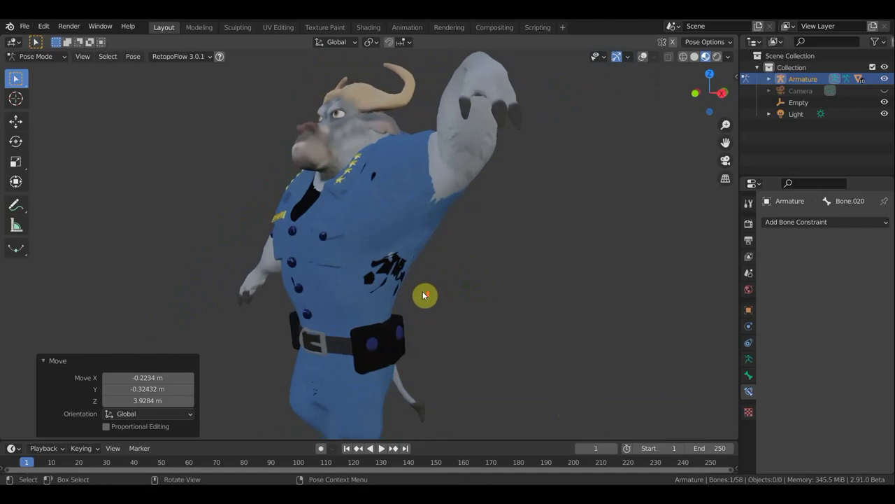
scroll(424, 296, "up", 3)
scroll(452, 266, "down", 2)
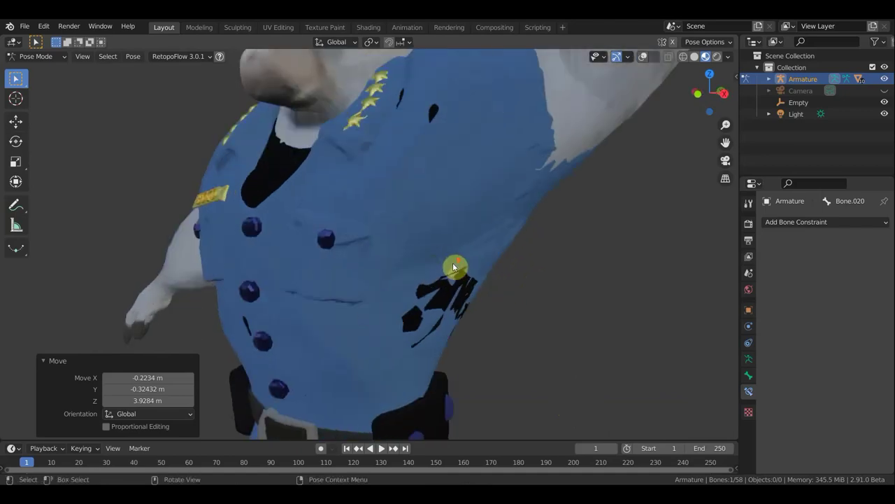
scroll(456, 266, "down", 3)
key("KP_1")
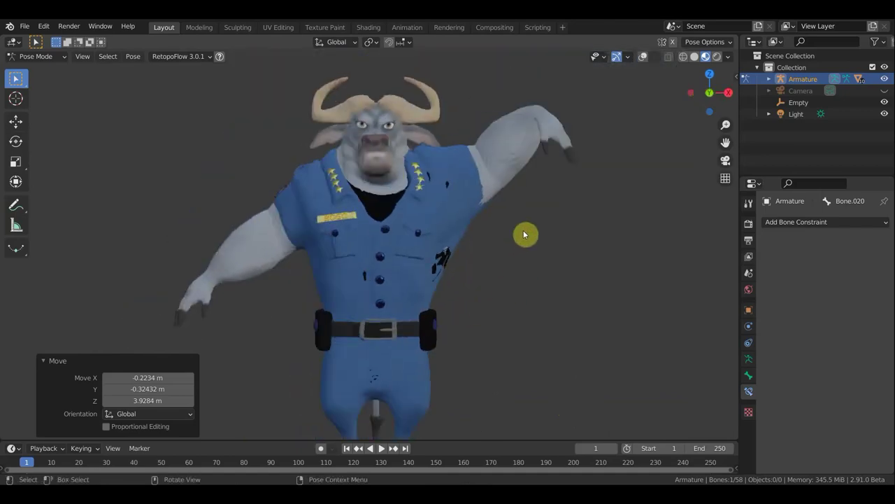
key("ctrl+z")
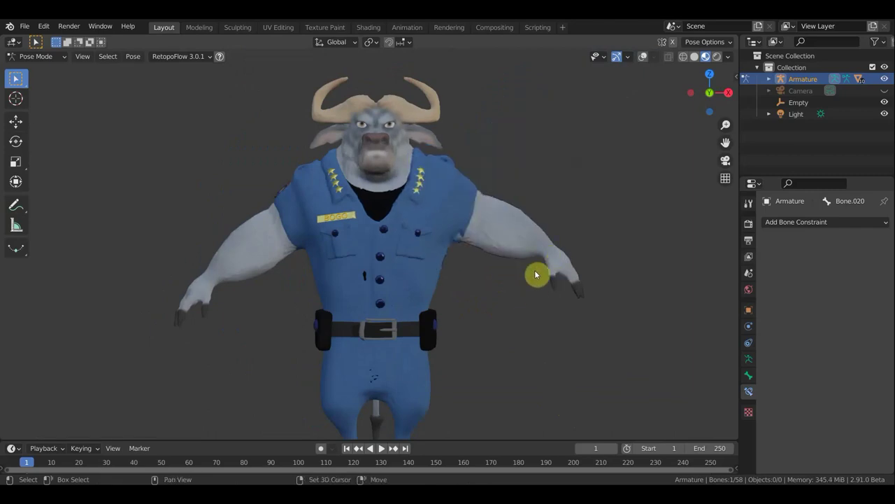
scroll(504, 350, "down", 2)
scroll(506, 300, "down", 1)
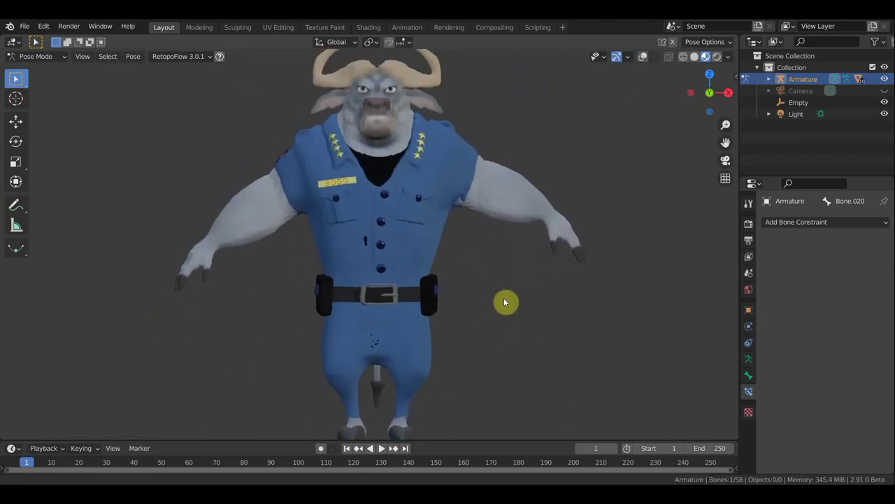
scroll(505, 300, "down", 1)
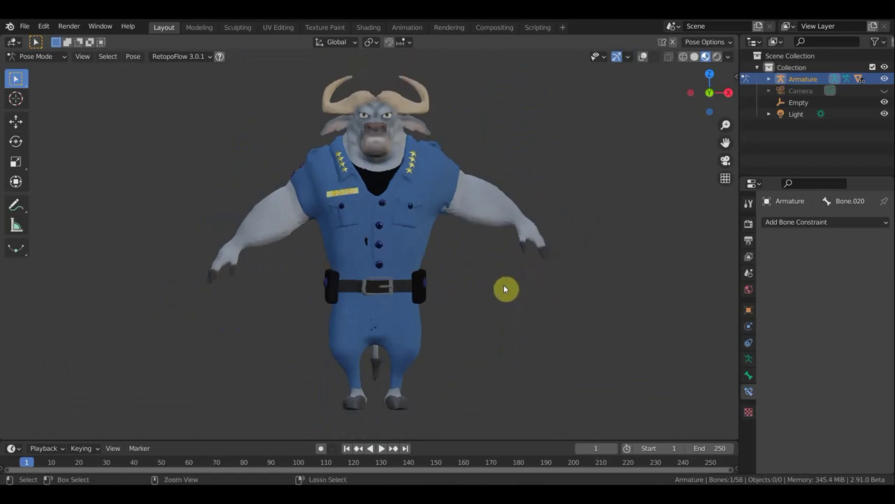
key("ctrl+z")
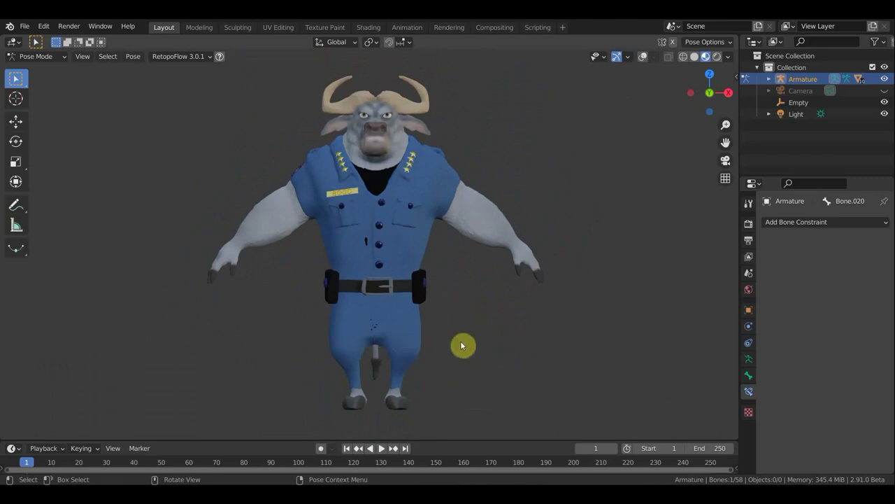
mouse_move(463, 345)
middle_mouse_down()
mouse_move(561, 354)
mouse_move(410, 350)
mouse_move(391, 340)
mouse_move(406, 349)
middle_mouse_up()
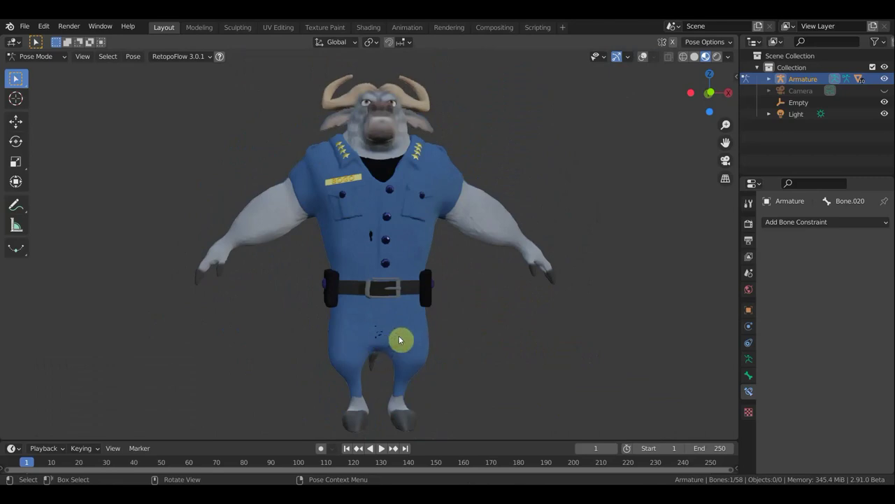
key("KP_8")
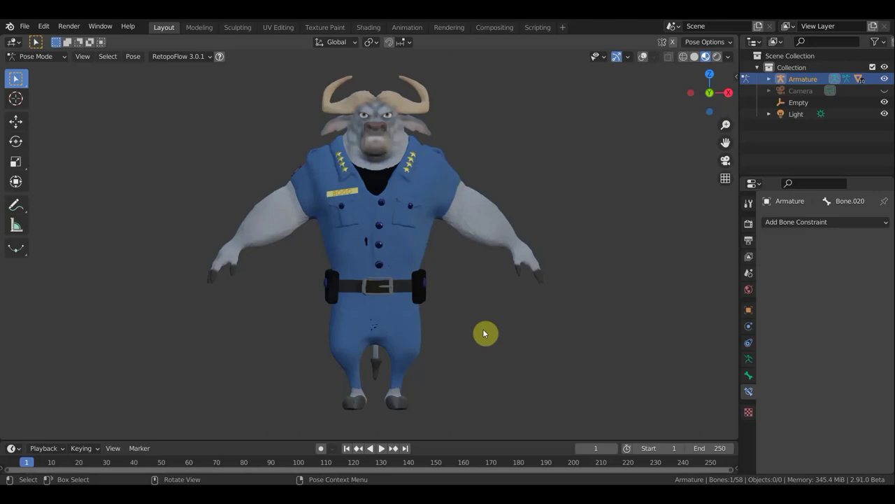
scroll(504, 333, "down", 1)
mouse_move(516, 337)
middle_mouse_down()
mouse_move(604, 351)
mouse_move(479, 350)
mouse_move(500, 343)
middle_mouse_up()
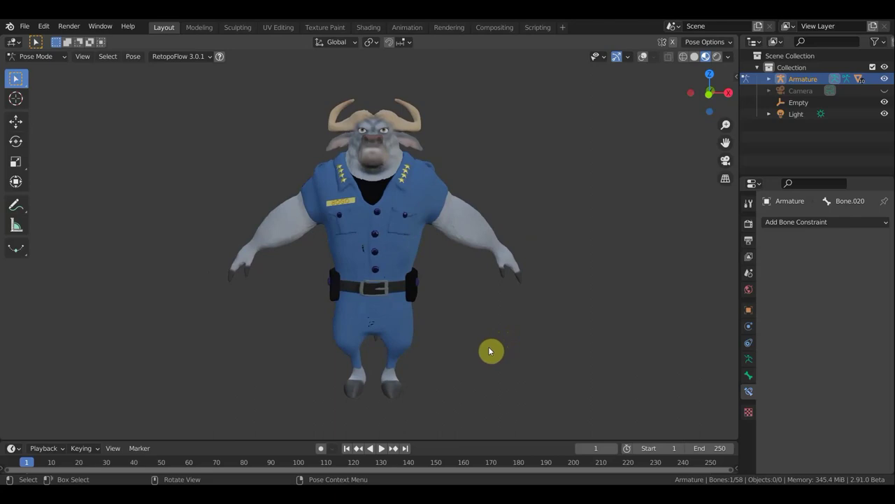
scroll(492, 351, "down", 2)
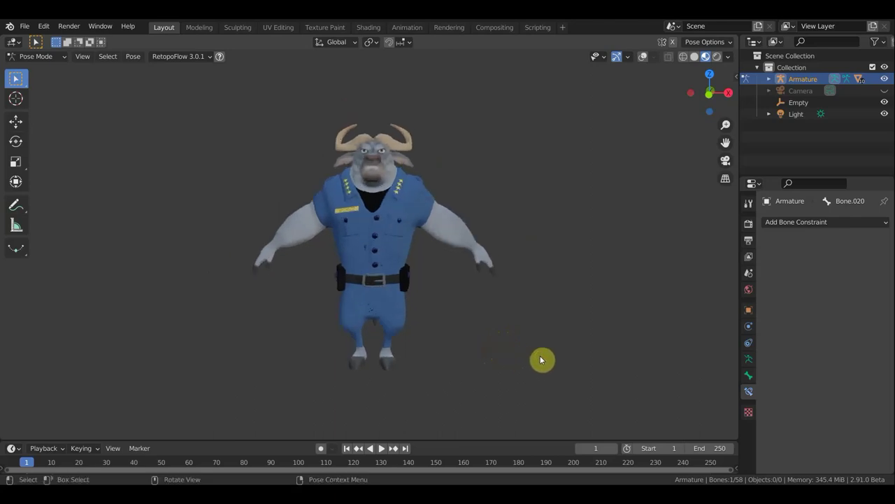
scroll(518, 344, "up", 1)
scroll(543, 358, "up", 1)
middle_click_drag(543, 359, 549, 349)
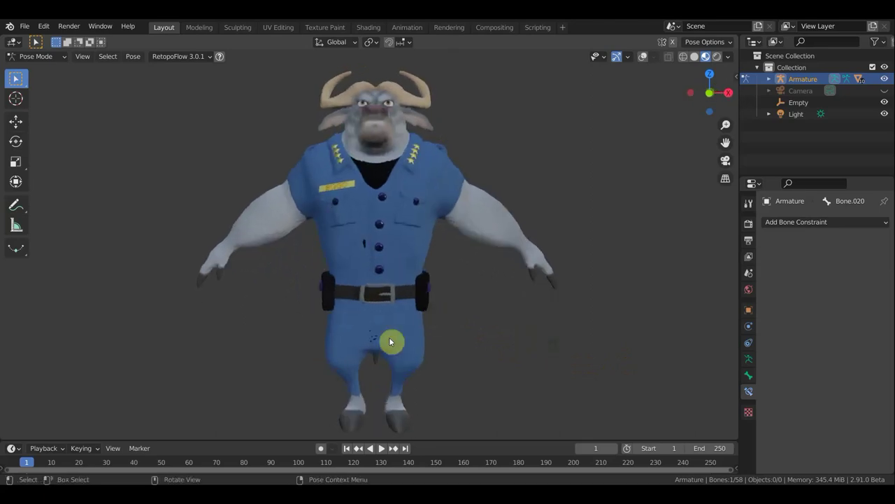
scroll(383, 371, "down", 1)
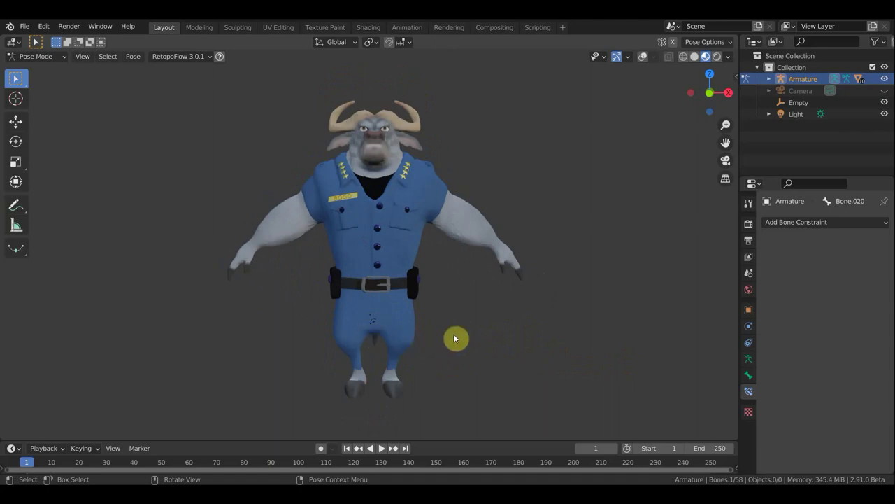
middle_click_drag(456, 337, 457, 335)
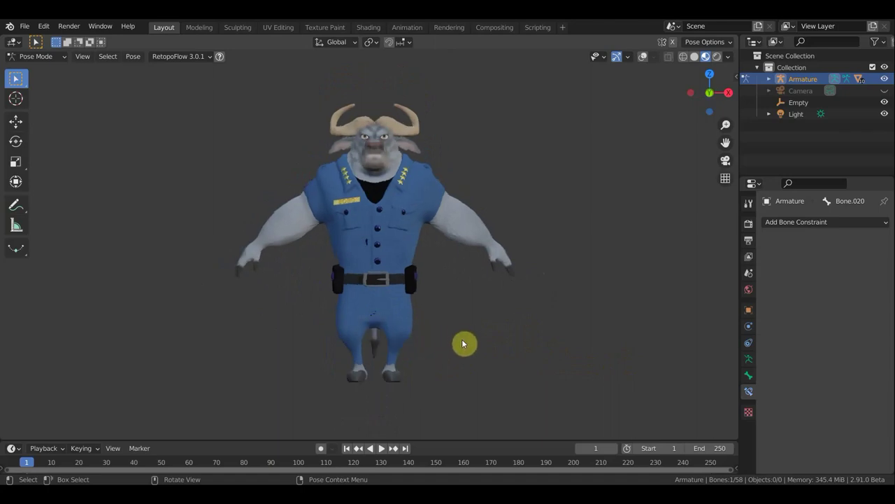
scroll(463, 343, "up", 1)
middle_click_drag(465, 351, 454, 357)
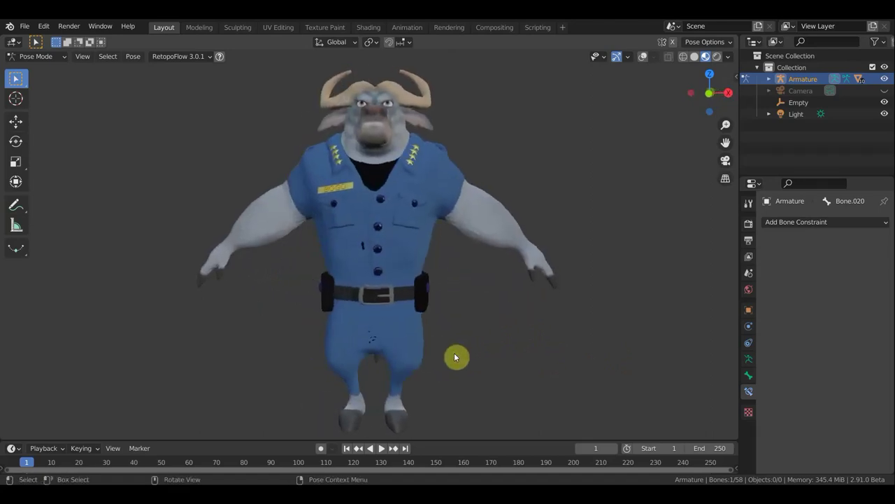
scroll(455, 354, "down", 2)
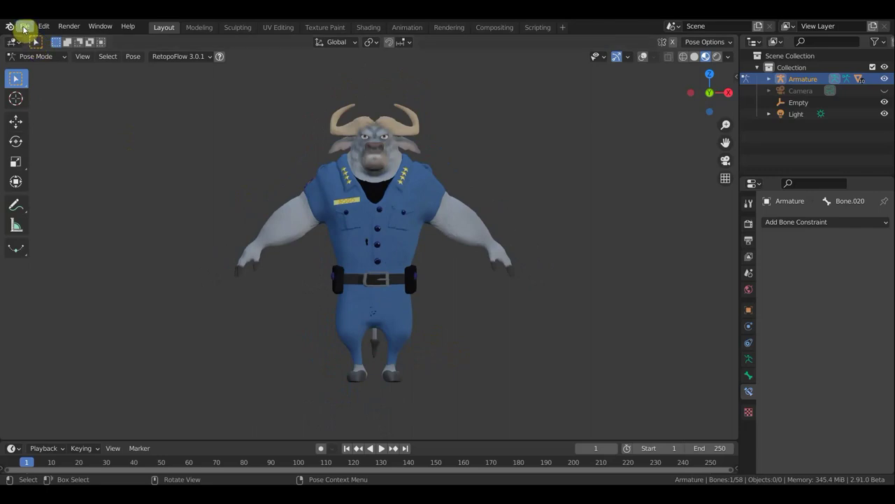
Open the recent walk-cycle animation .blend file, choosing Don't Save for current changes
left_click(25, 28)
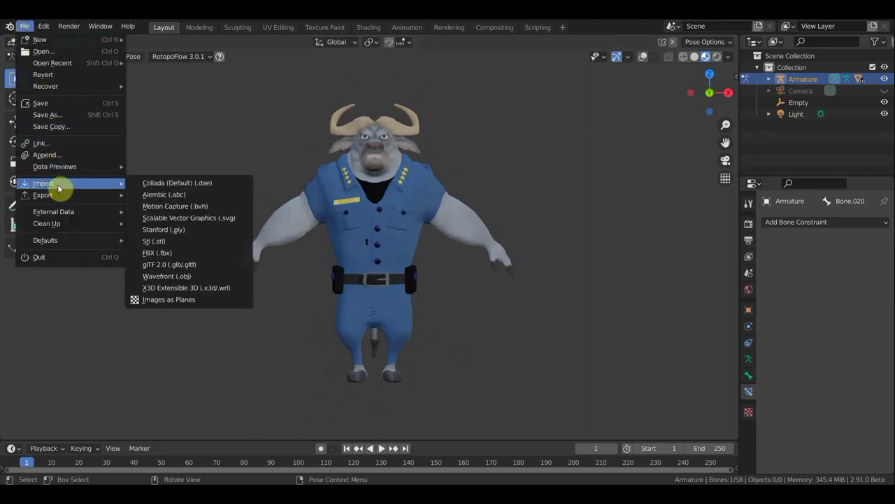
mouse_move(53, 63)
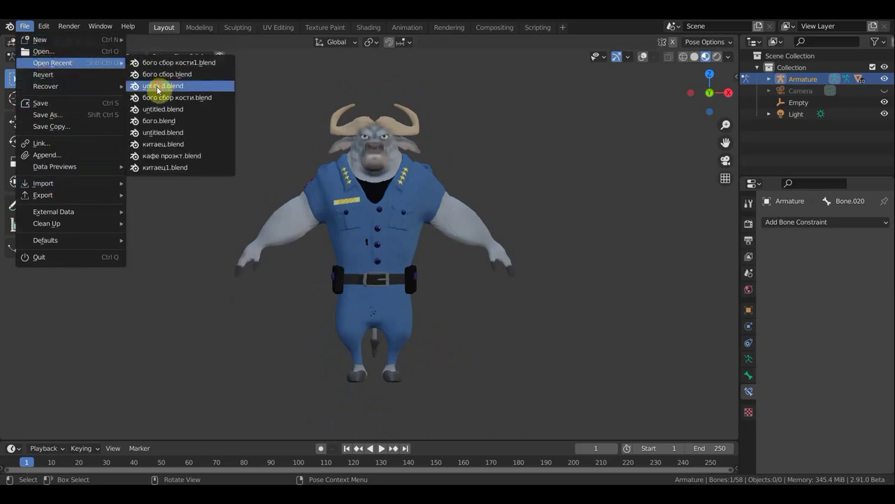
left_click(160, 87)
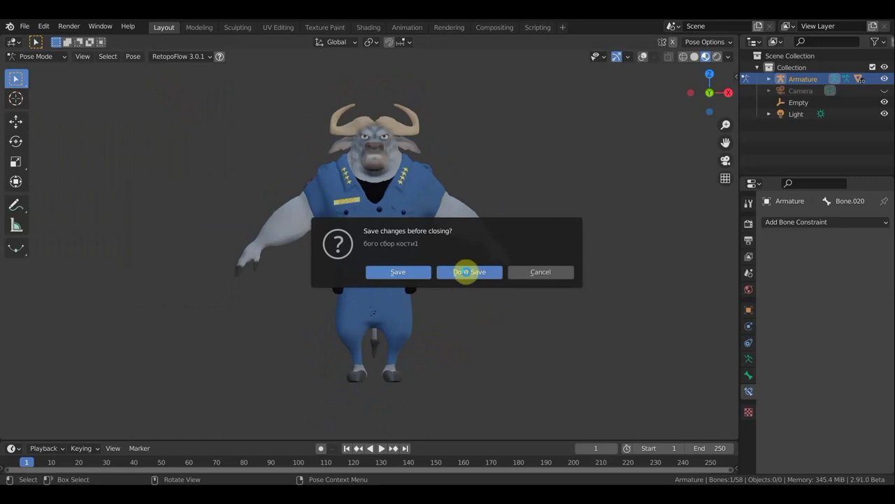
left_click(467, 273)
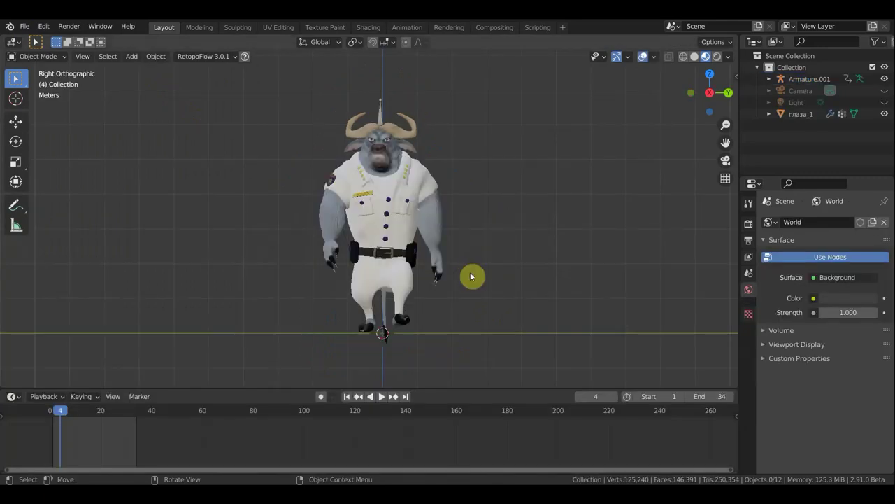
Frame the buffalo in a side-on orthographic view of its stride
scroll(605, 177, "up", 2)
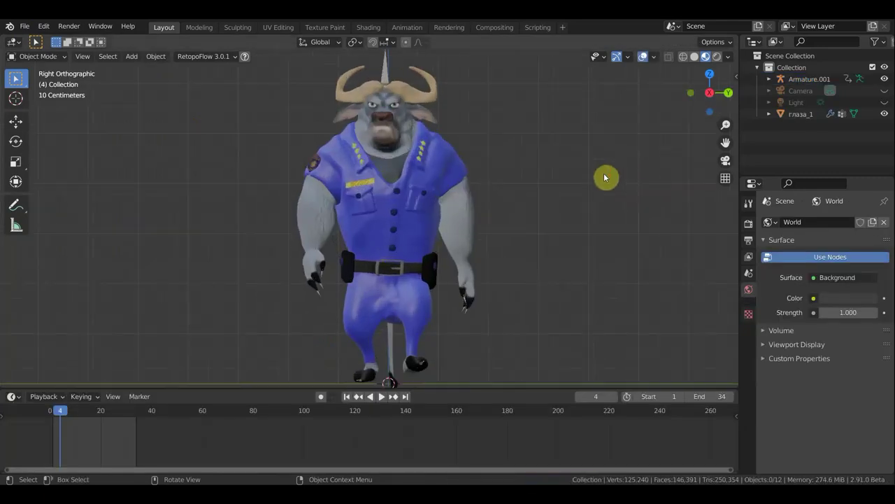
scroll(595, 188, "up", 2)
middle_click_drag(583, 194, 597, 186)
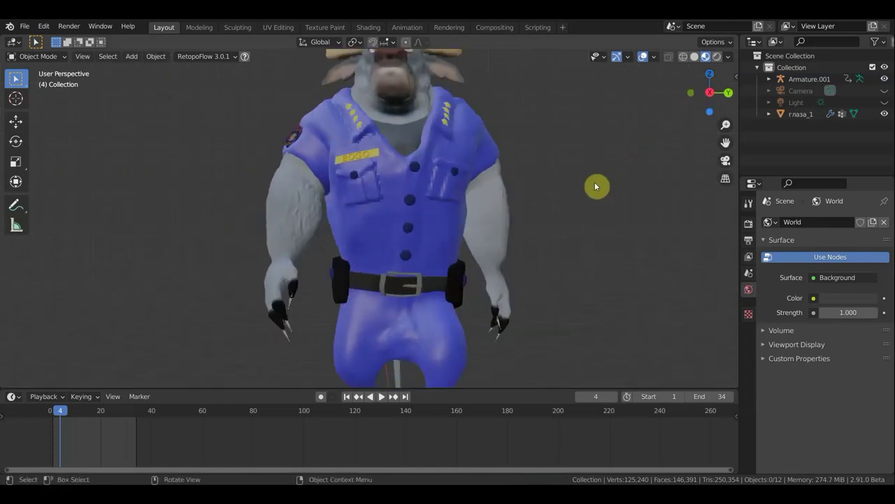
scroll(596, 186, "down", 2)
scroll(597, 186, "down", 2)
key("KP_1")
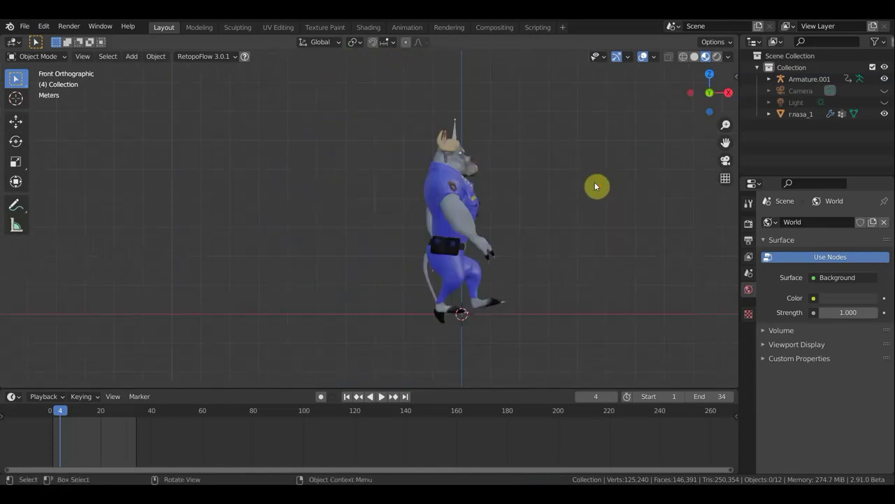
scroll(597, 186, "up", 1)
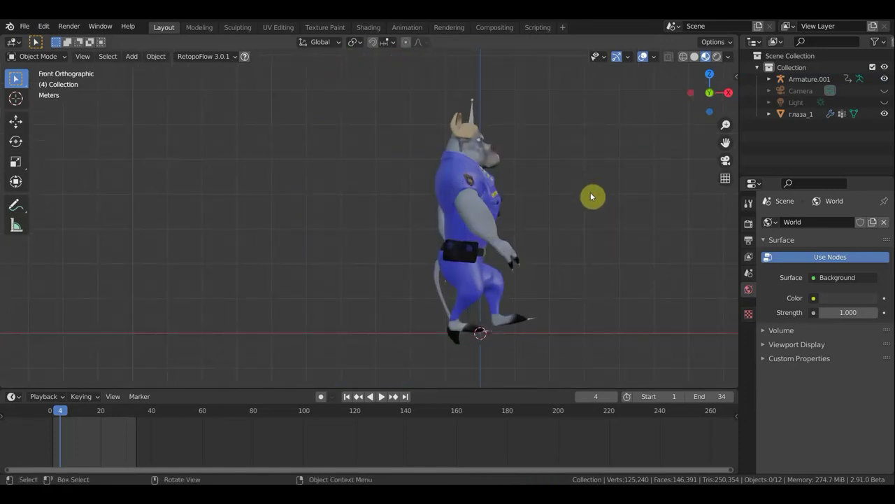
Play the walk cycle from the start, scrub to frame 19, and stop at frame 13
left_click(54, 413)
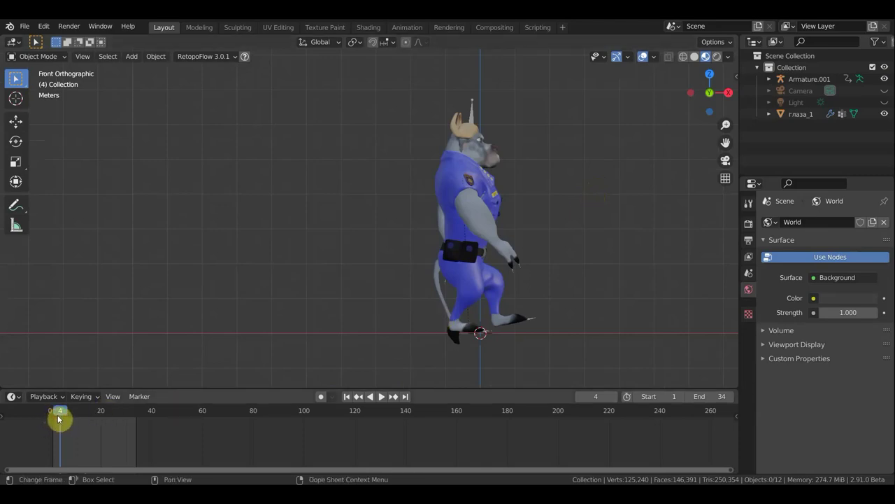
key("space")
key("Escape")
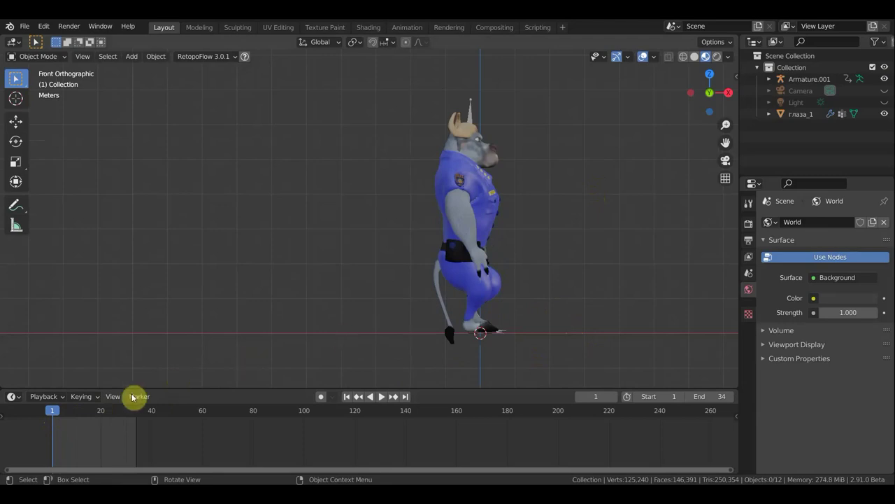
left_click_drag(103, 419, 89, 416)
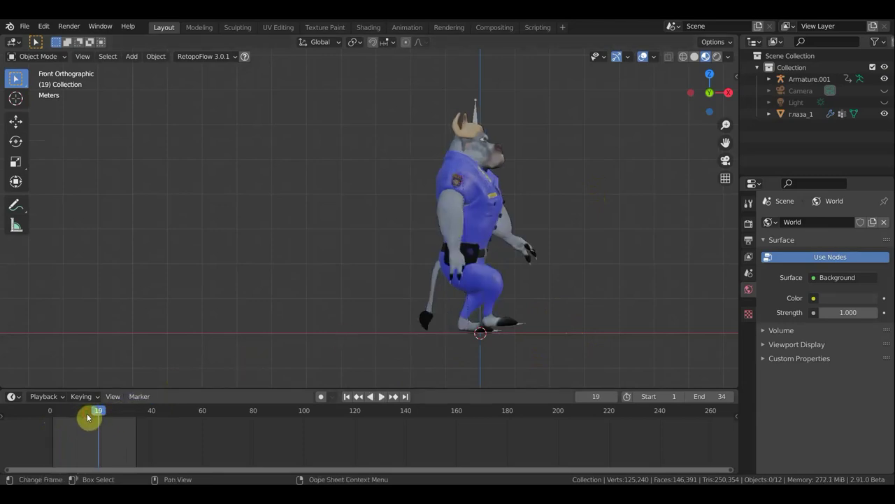
key("shift+ctrl+space")
key("space")
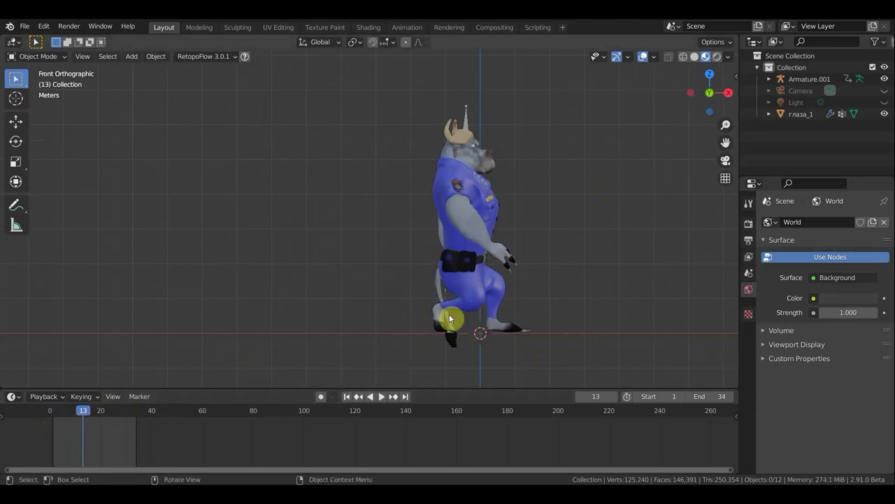
Play the walk backwards, stop at frame 22 mid-stride, and switch to front orthographic view
left_click(66, 413)
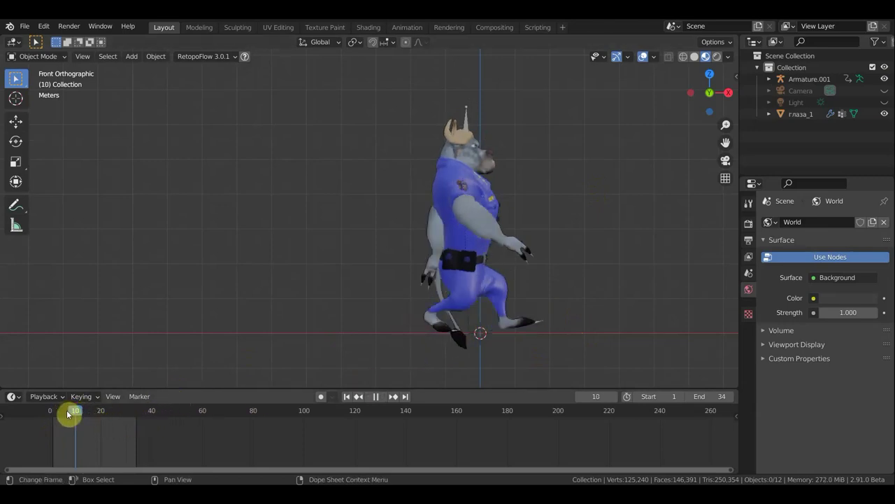
key("shift+ctrl+space")
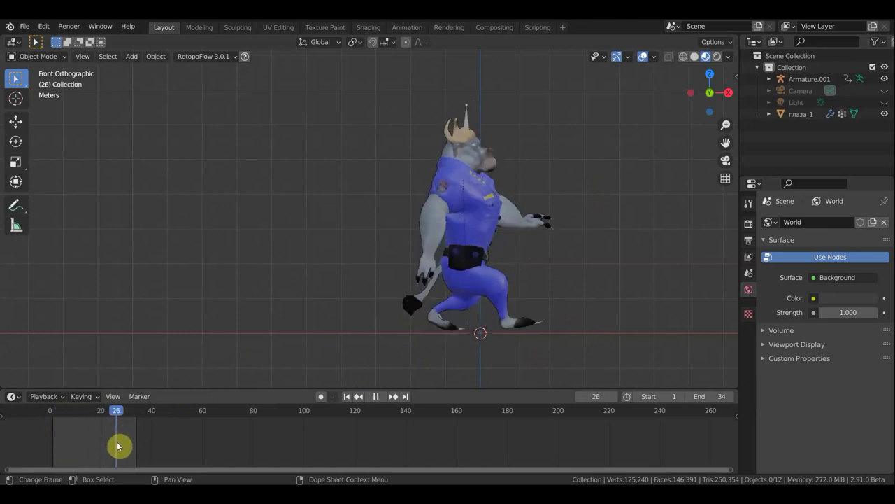
left_click_drag(116, 447, 108, 449)
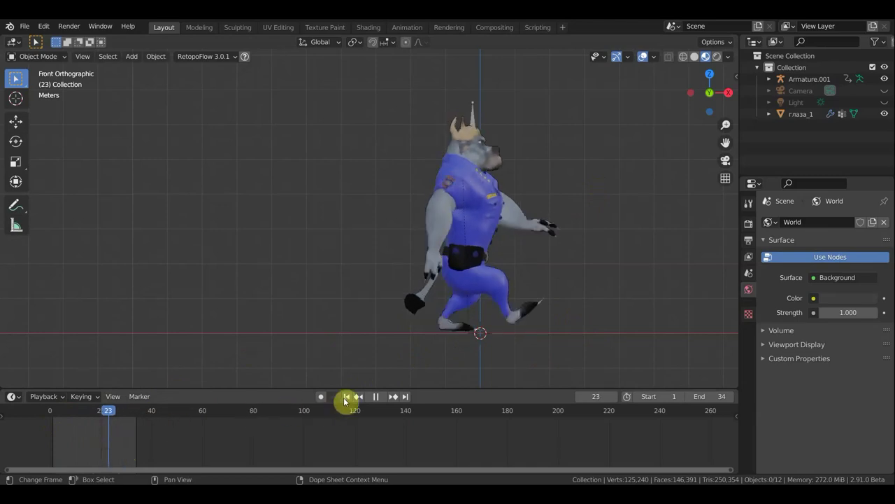
left_click(375, 396)
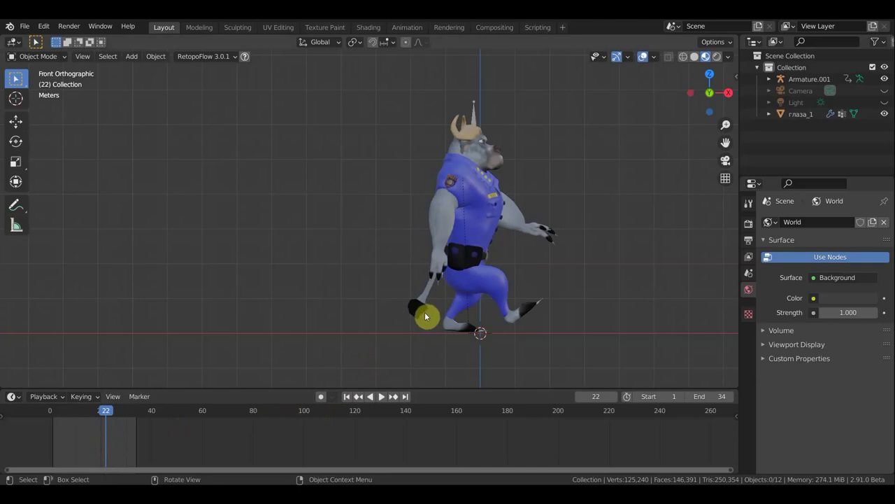
key("KP_3")
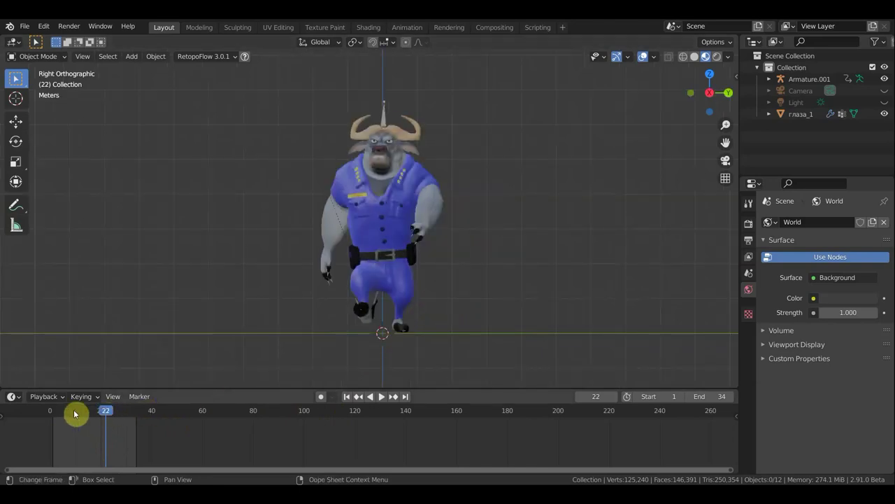
Replay the walk cycle from frame 0 and stop at frame 38 with the buffalo standing
key("space")
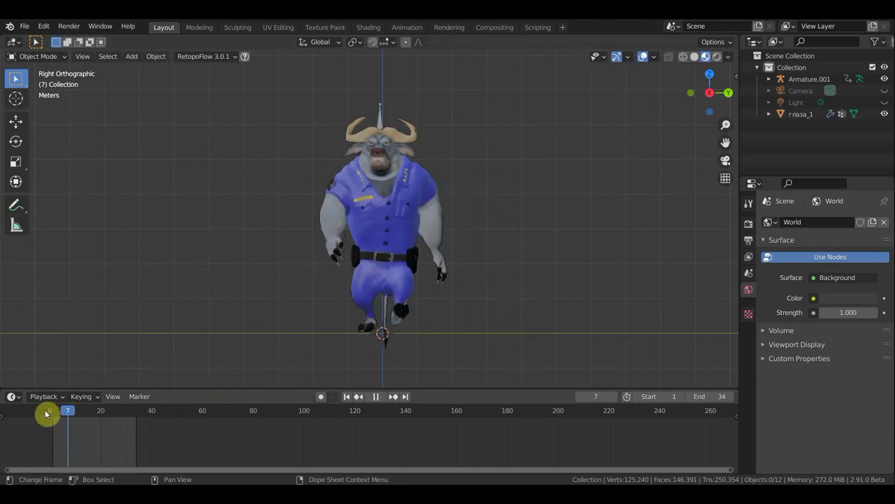
left_click(49, 414)
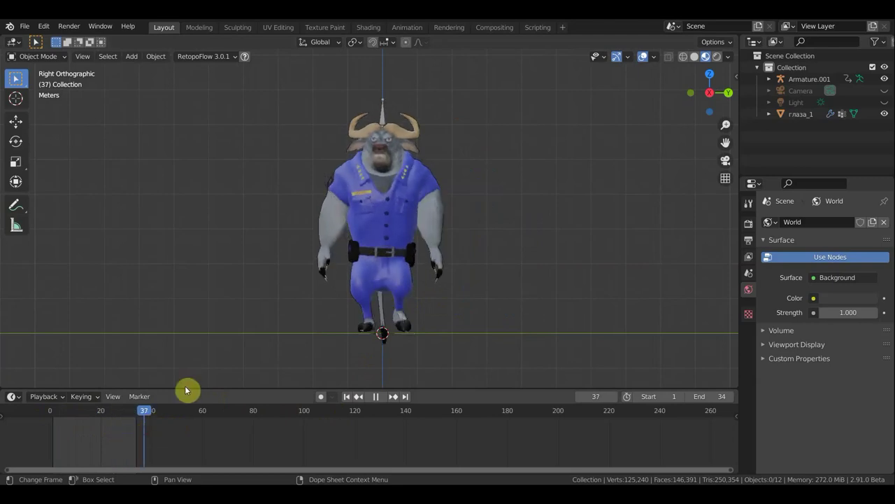
key("space")
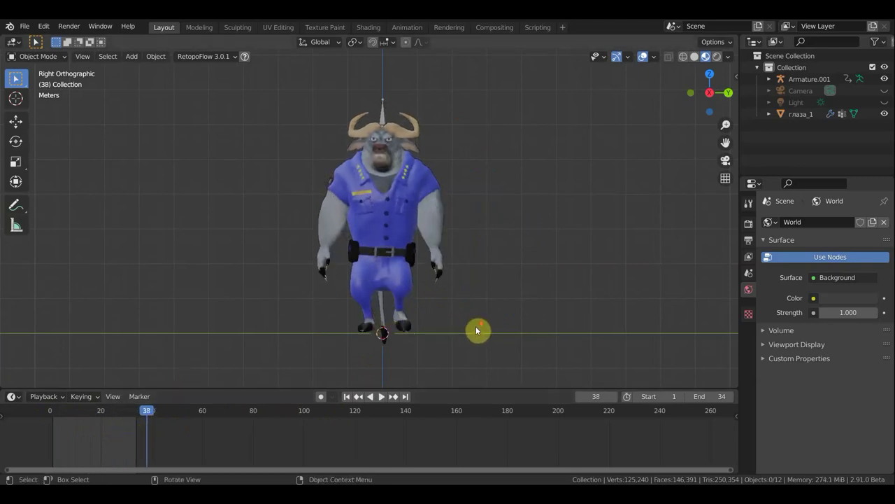
Orbit and zoom around the buffalo, checking the side and front orthographic views
scroll(477, 330, "up", 2)
mouse_move(478, 330)
middle_mouse_down()
mouse_move(441, 339)
mouse_move(446, 327)
mouse_move(473, 329)
middle_mouse_up()
scroll(444, 336, "down", 2)
key("KP_1")
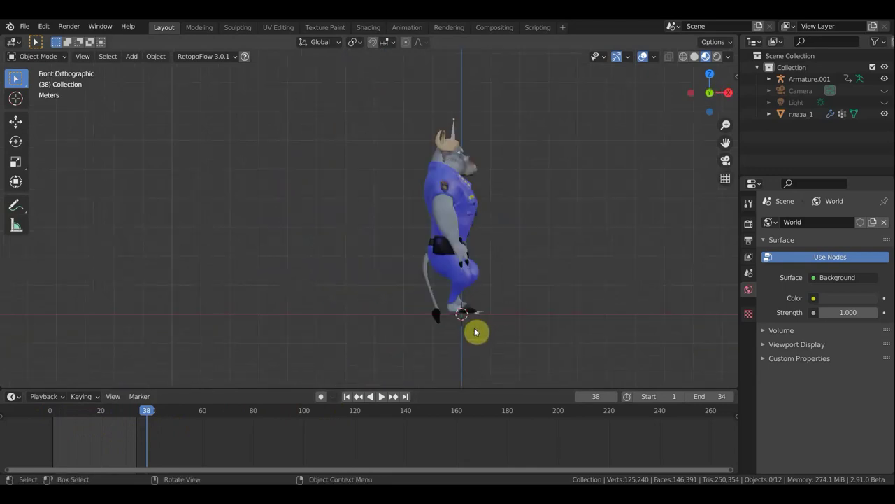
key("KP_3")
scroll(498, 331, "up", 1)
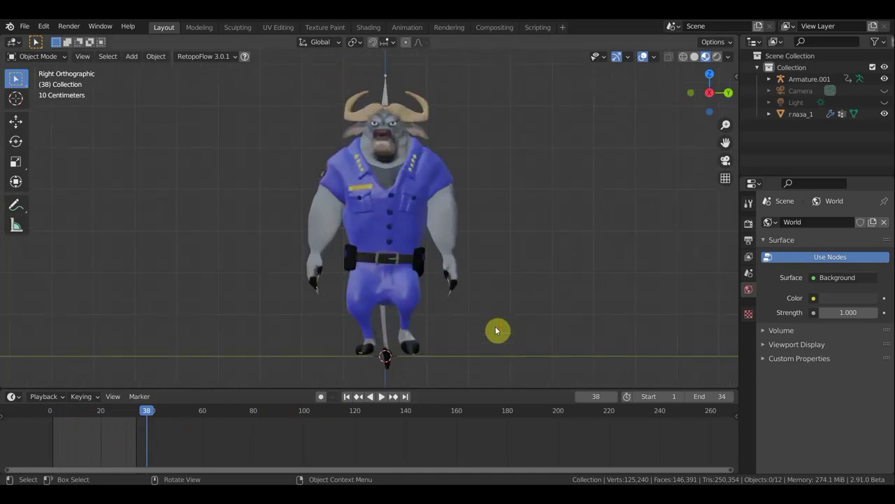
scroll(498, 330, "up", 2)
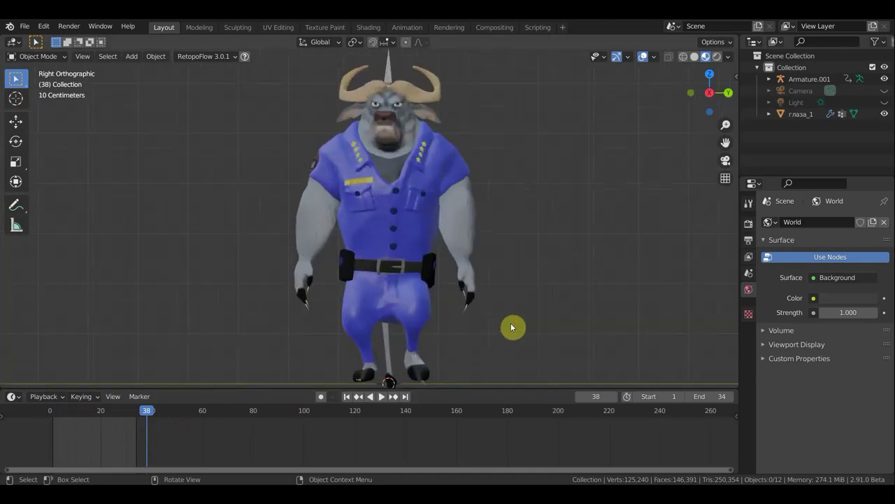